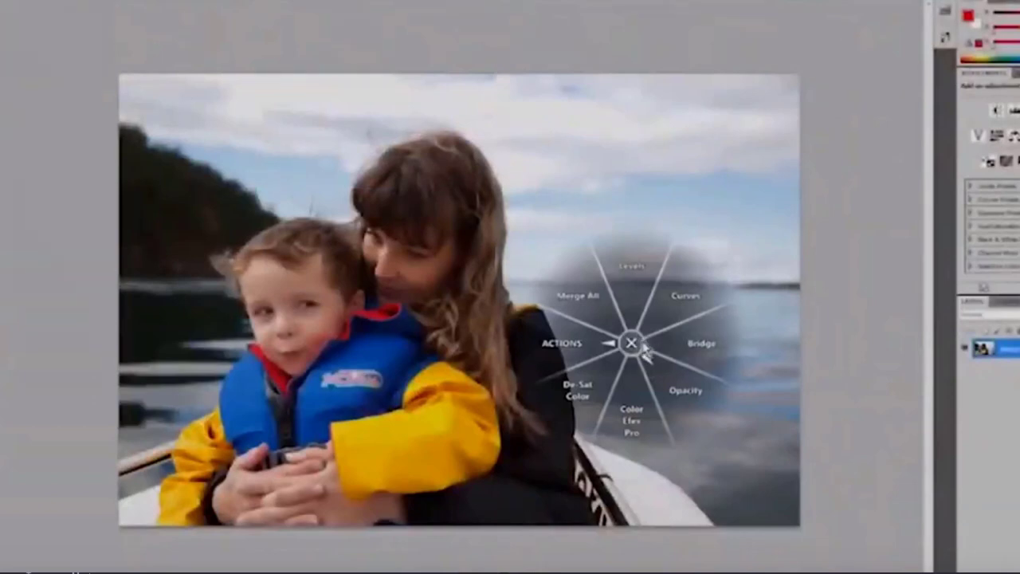
left_click(592, 356)
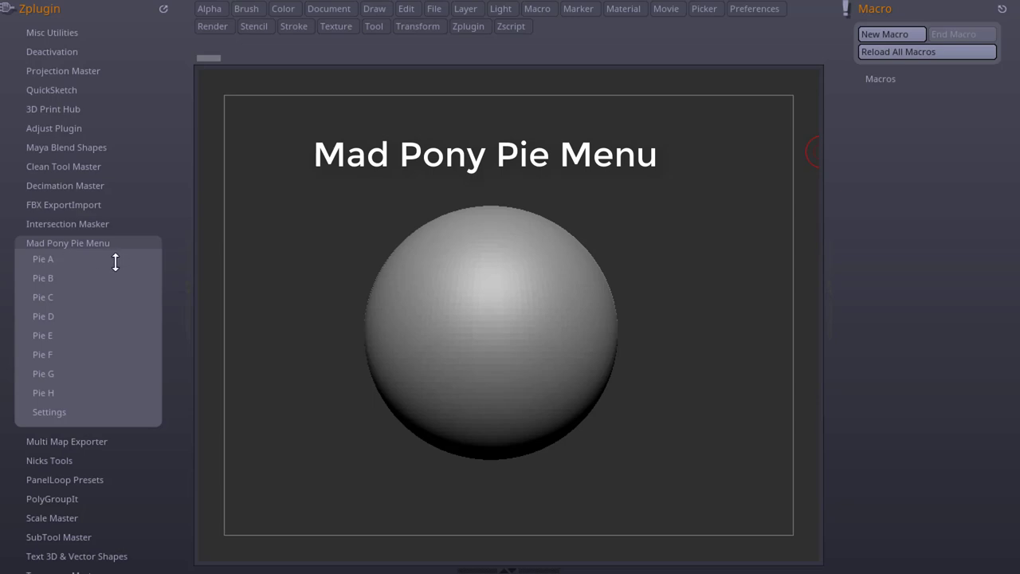
Expand the Pie A and Pie E groups of the Mad Pony Pie Menu plugin and try out PIE E.
left_click(65, 258)
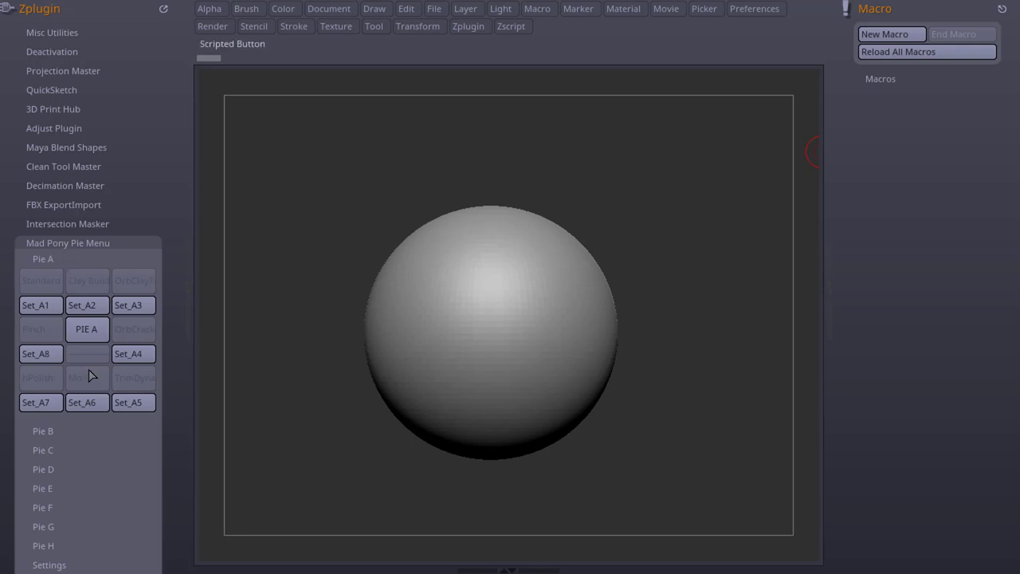
left_click(67, 472)
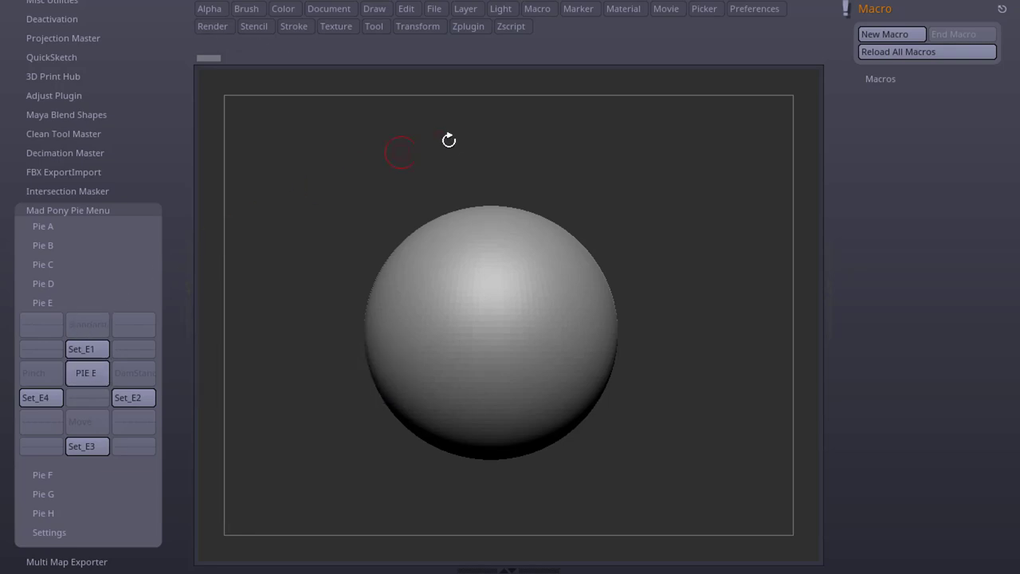
left_click(91, 376)
key("e")
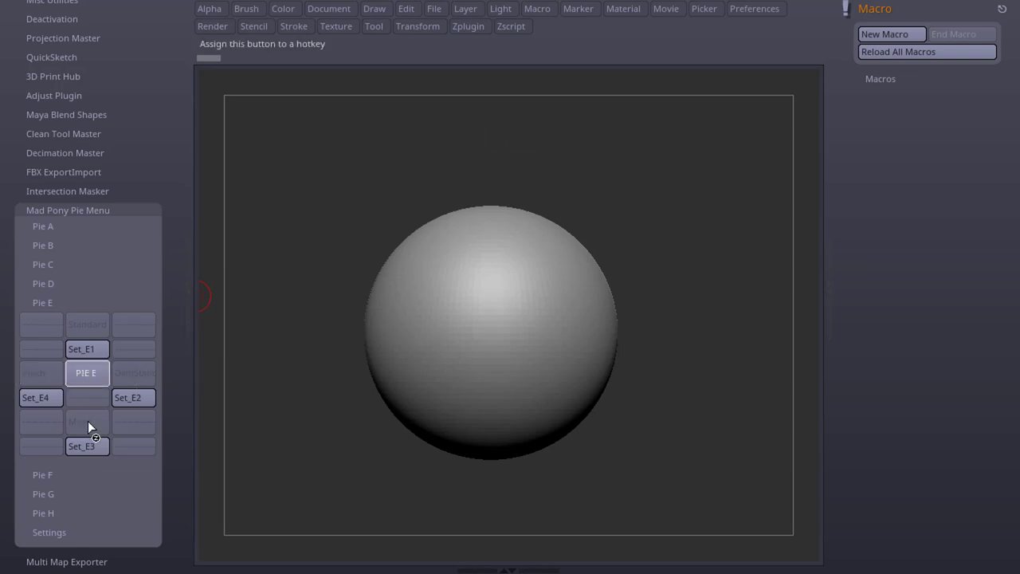
Expand the Pie A group again and trigger its pie menu over the sphere.
left_click_drag(60, 227, 60, 224)
left_click(61, 223)
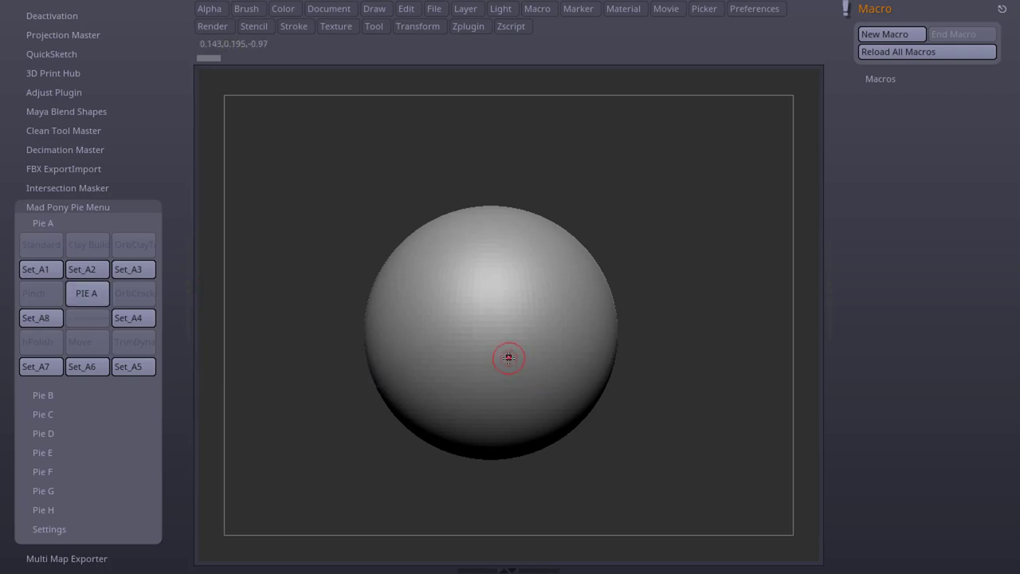
key("ctrl+5")
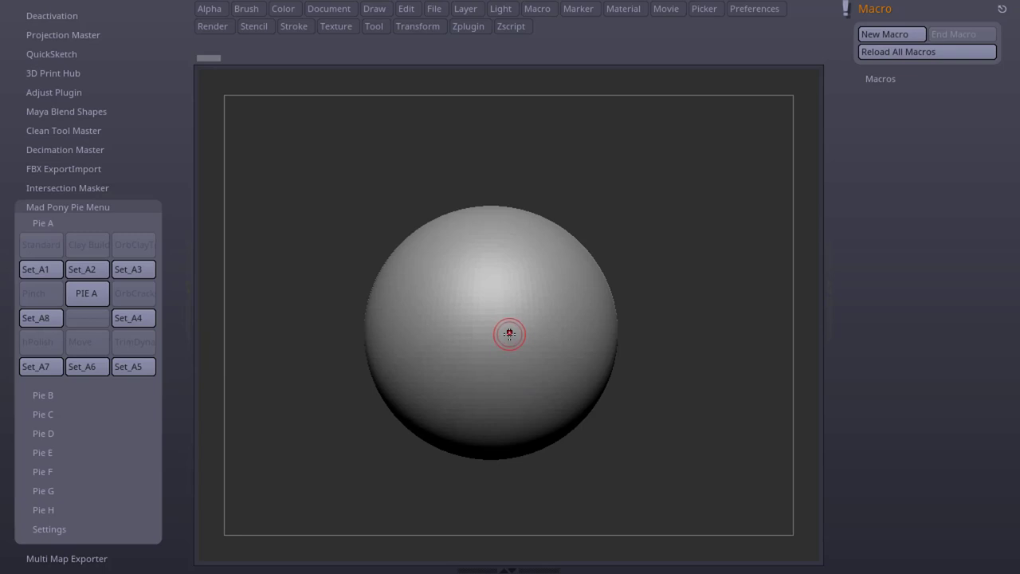
key("ctrl+5")
key("ctrl+5")
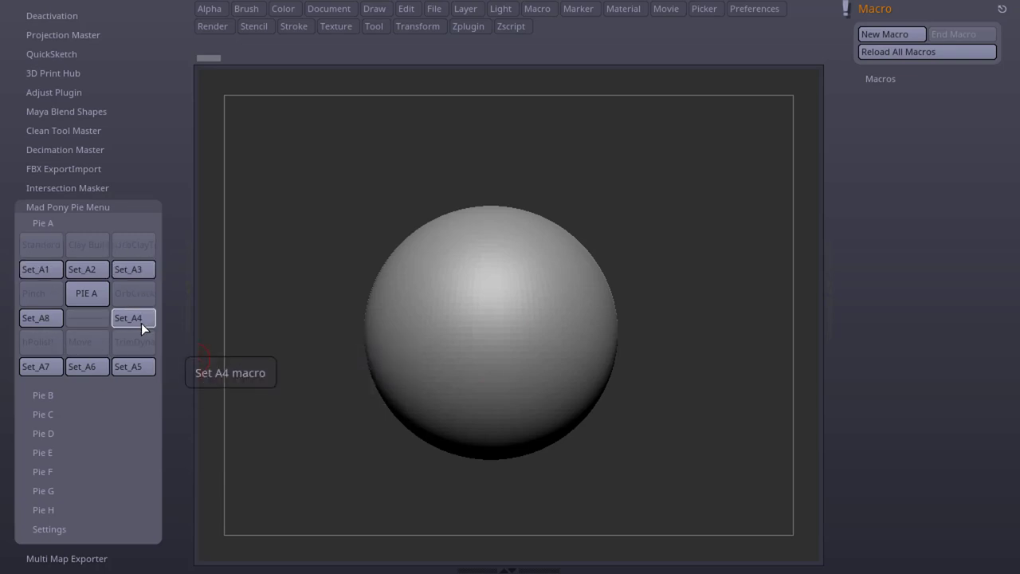
Set the pie menu's Pixel Distance to 98 in the plugin settings.
left_click(49, 528)
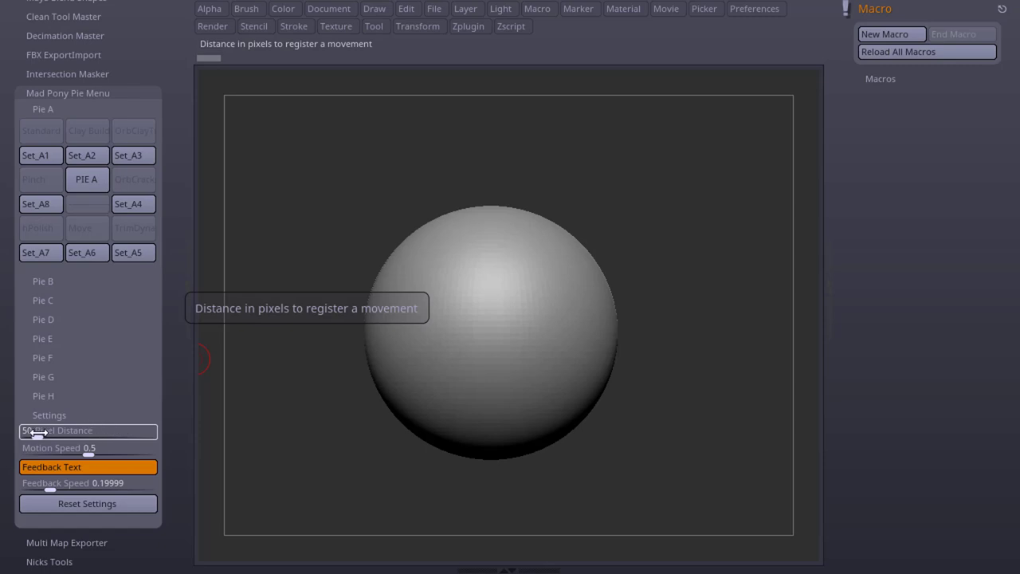
type("98")
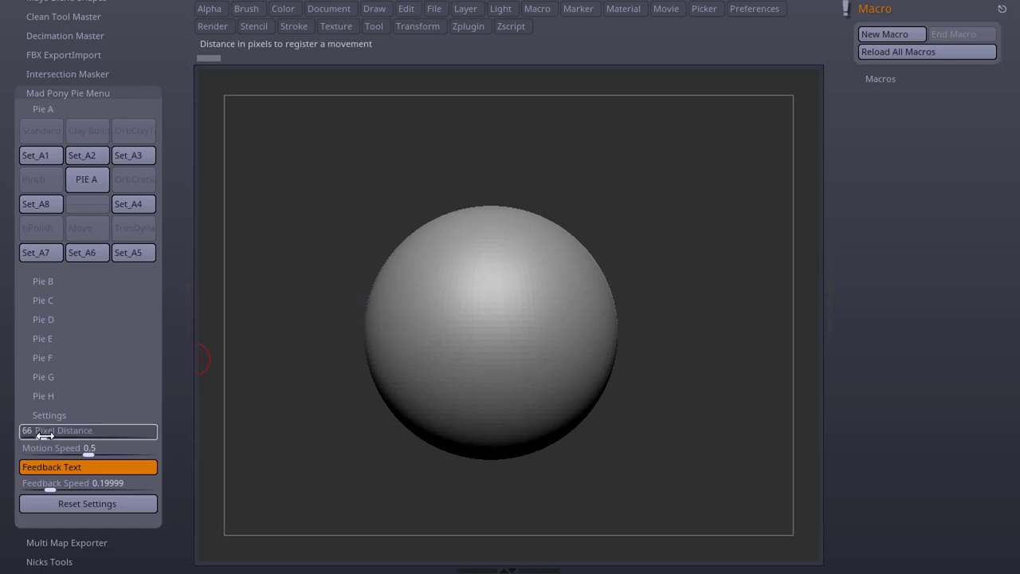
key("Return")
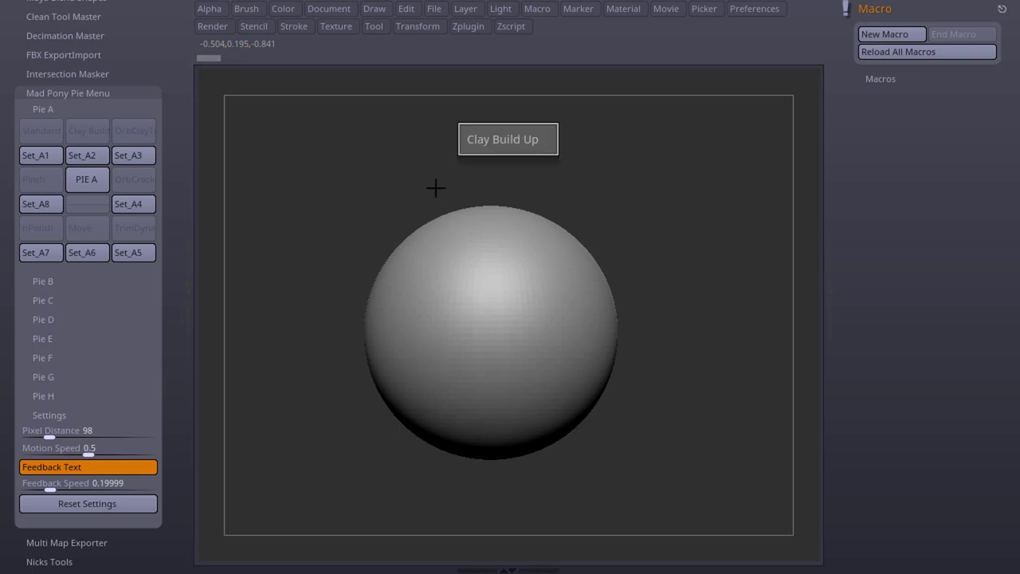
Lower the Pixel Distance to 16 and test a short Pie A gesture beside the sphere.
left_click(39, 435)
type("60")
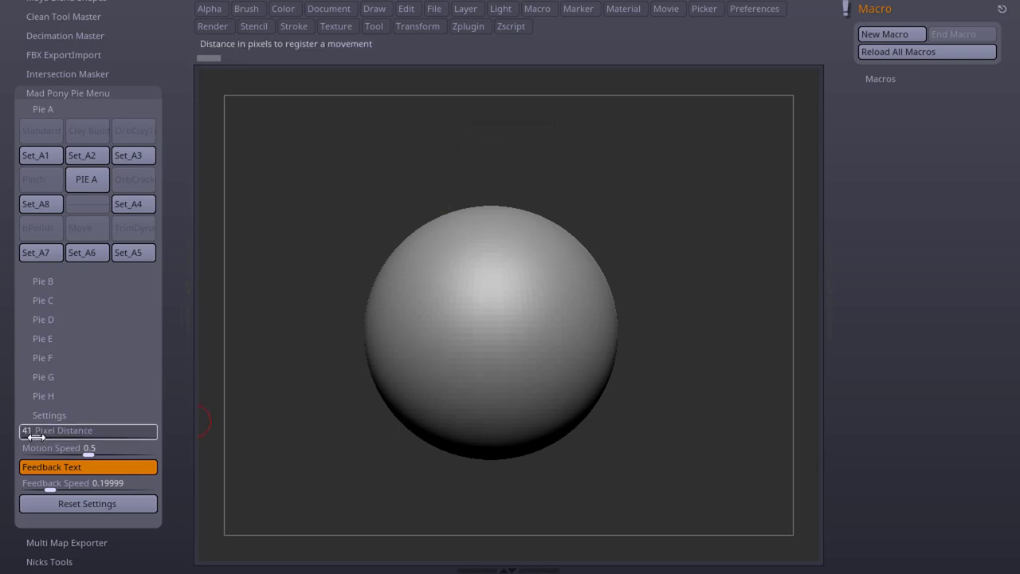
left_click_drag(33, 437, 28, 437)
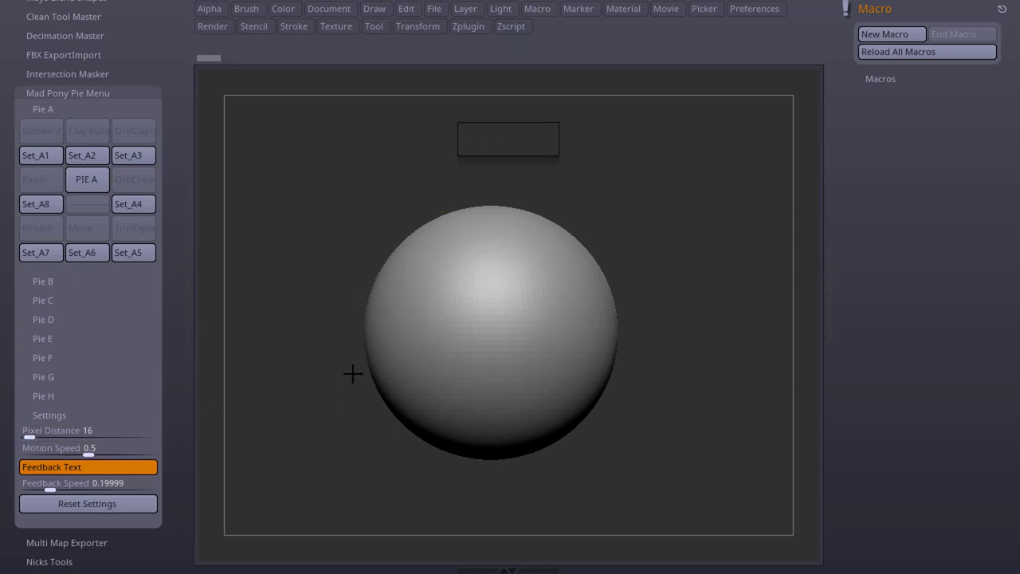
key("1")
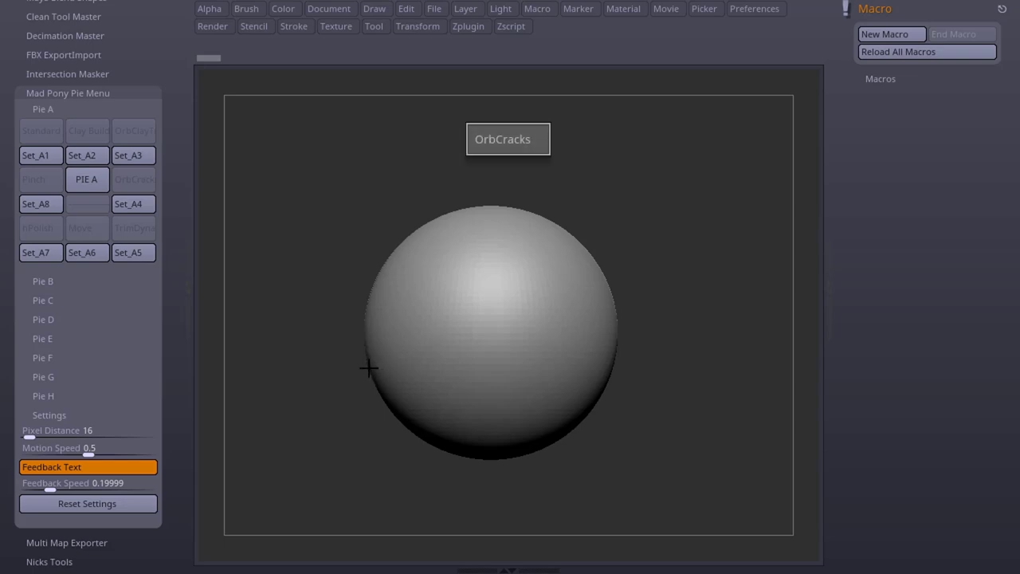
Try a Motion Speed of 1 with Pie A, and then reduce Motion Speed to about 0.18.
left_click(134, 449)
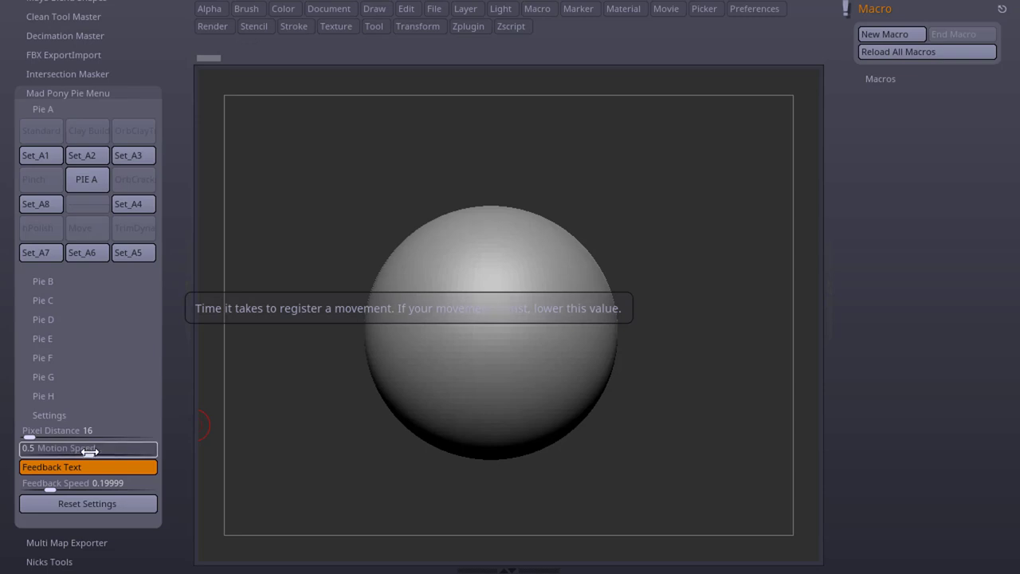
left_click_drag(87, 451, 158, 455)
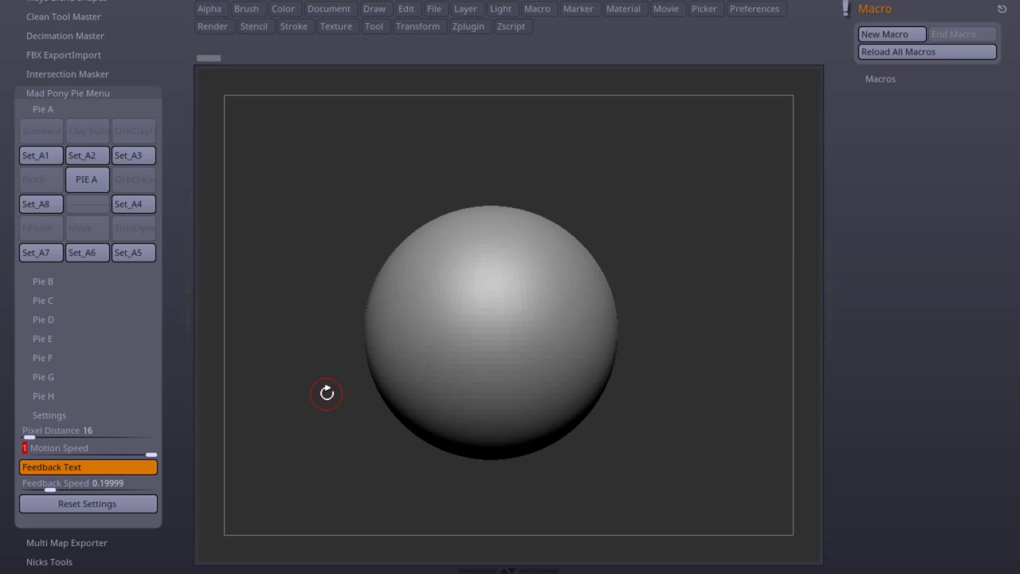
key("a")
left_click_drag(151, 455, 50, 452)
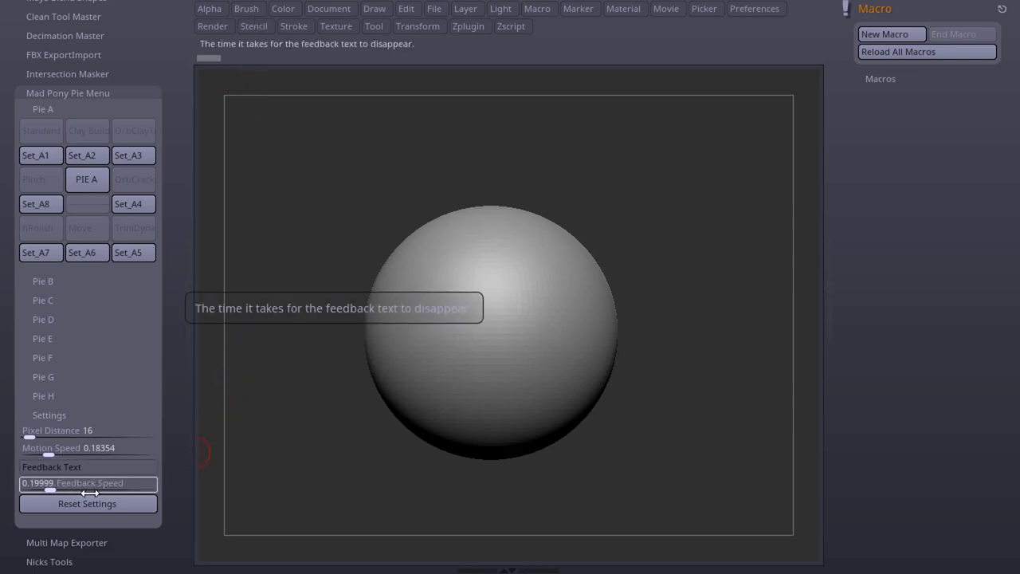
Turn Feedback Text on, set Feedback Speed to 1 and test Pie A on the canvas.
left_click(88, 466)
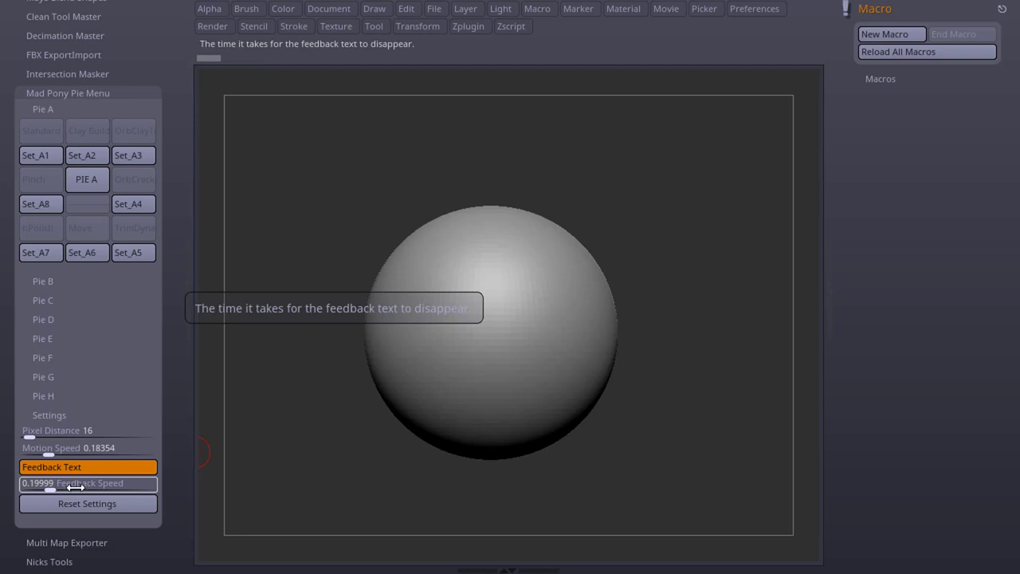
left_click_drag(47, 486, 211, 495)
key("a")
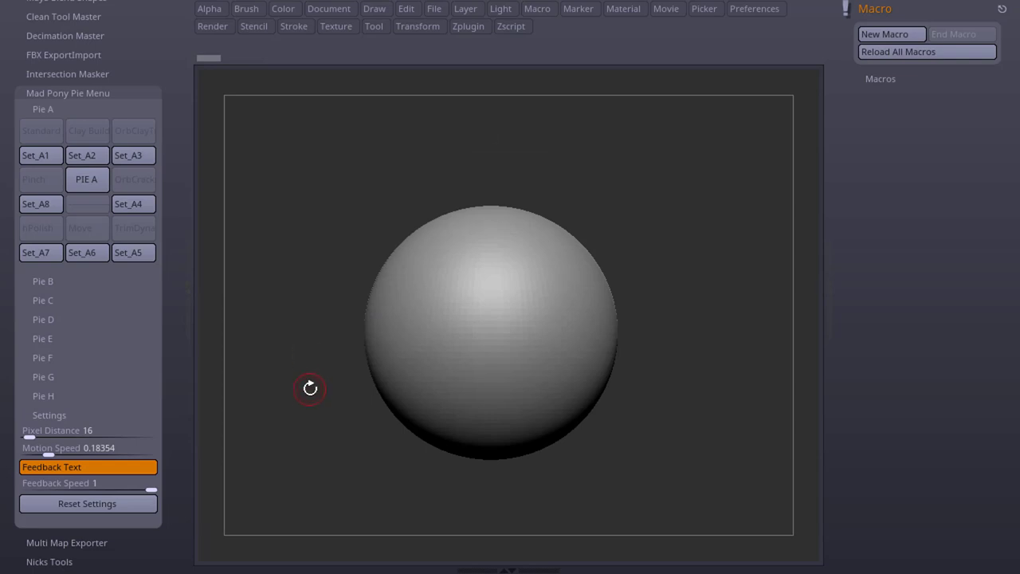
Lower the Feedback Speed to about 0.15 and reset all pie menu settings to their defaults.
left_click_drag(153, 483, 41, 490)
left_click(44, 489)
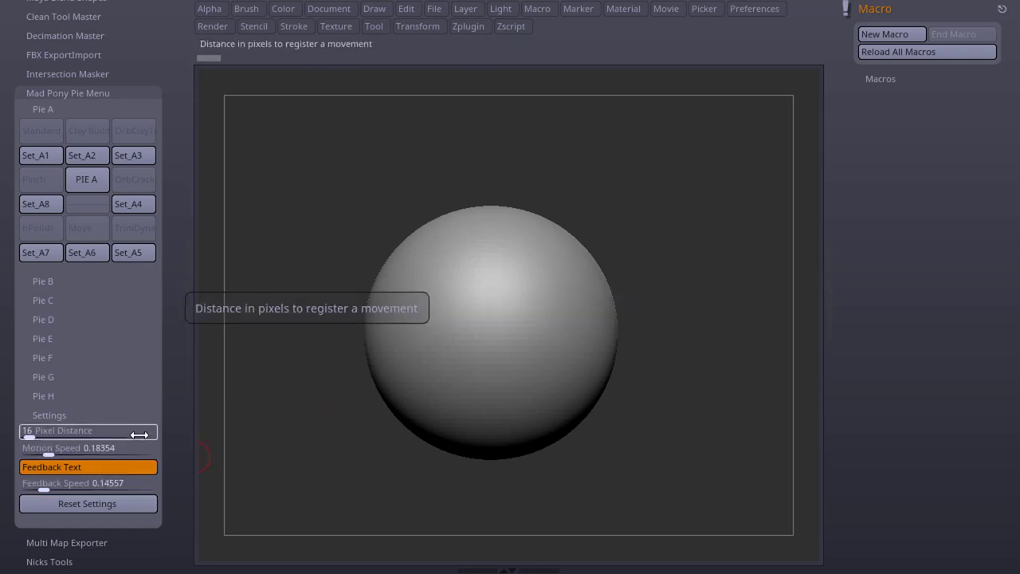
left_click(132, 505)
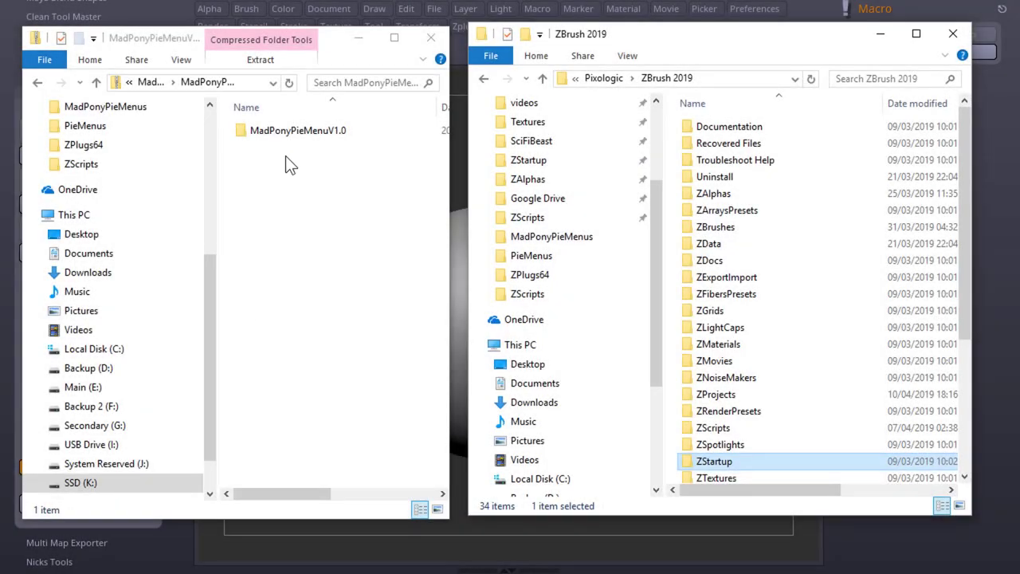
Open MadPonyPieMenuV1.0 in the archive and select its ZStartup folder for copying into the ZBrush 2019 folder.
double_click(293, 131)
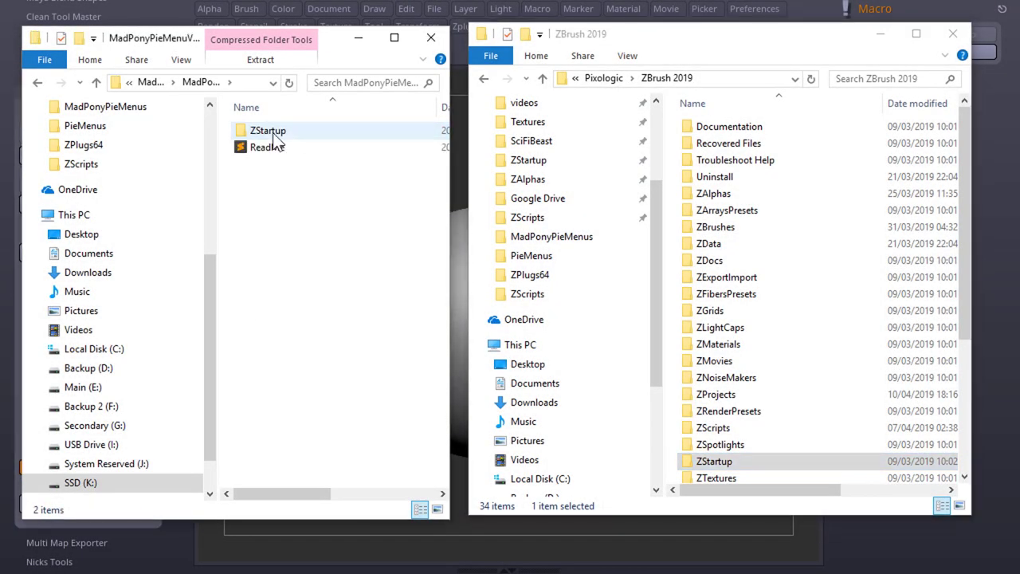
left_click(272, 136)
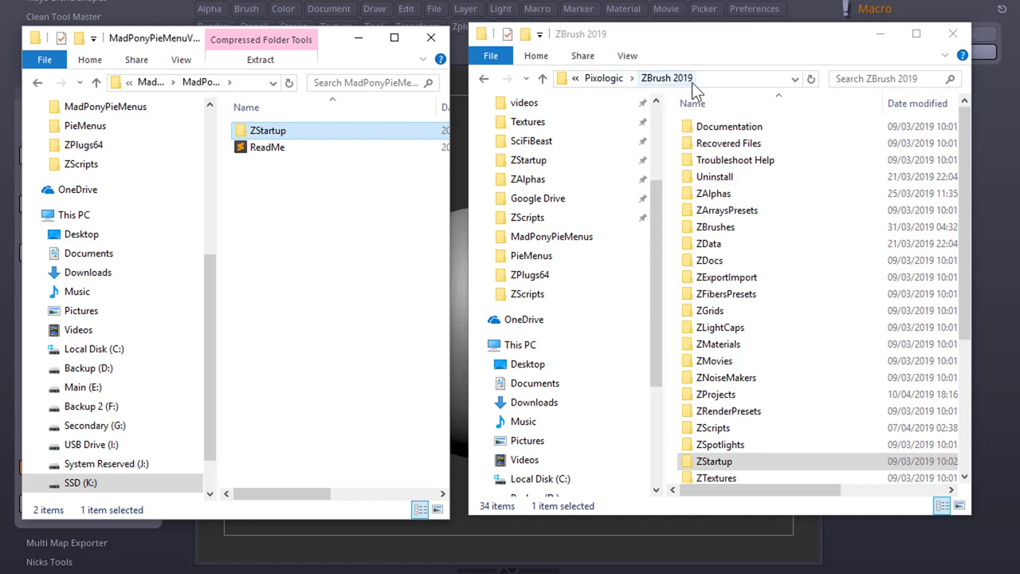
left_click_drag(288, 133, 367, 326)
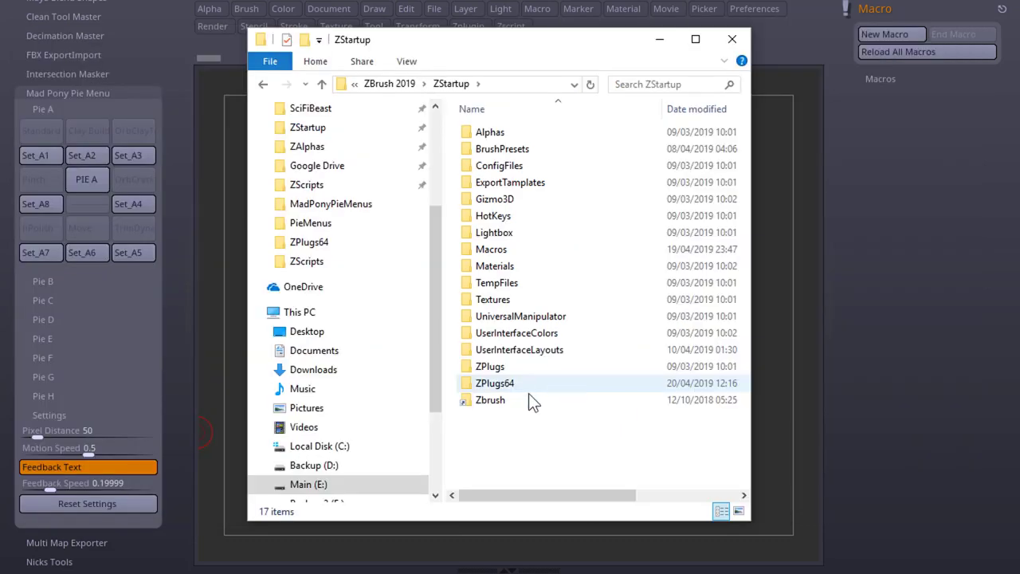
Locate the MadPonyPieMenu folder and plugin file in ZPlugs64, and return to the ZStartup folder.
double_click(530, 387)
left_click(553, 247)
scroll(593, 296, "down", 2)
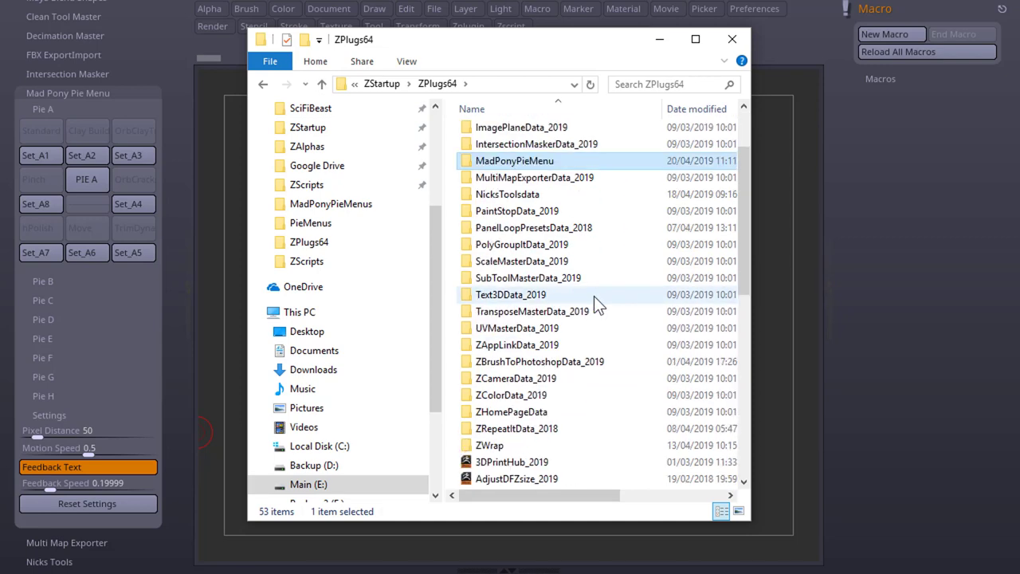
scroll(594, 296, "down", 2)
scroll(594, 296, "down", 3)
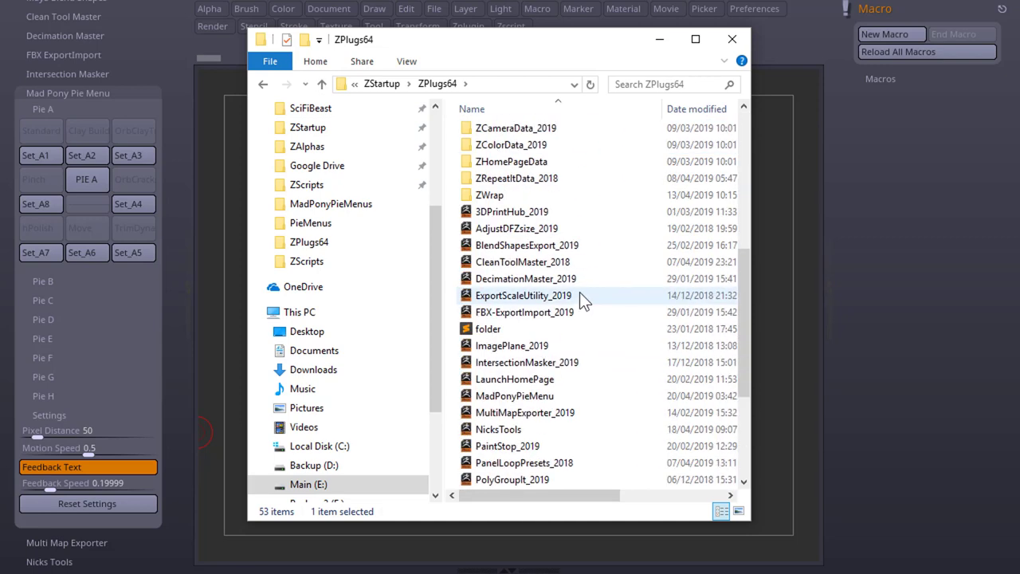
left_click(564, 397)
left_click(382, 83)
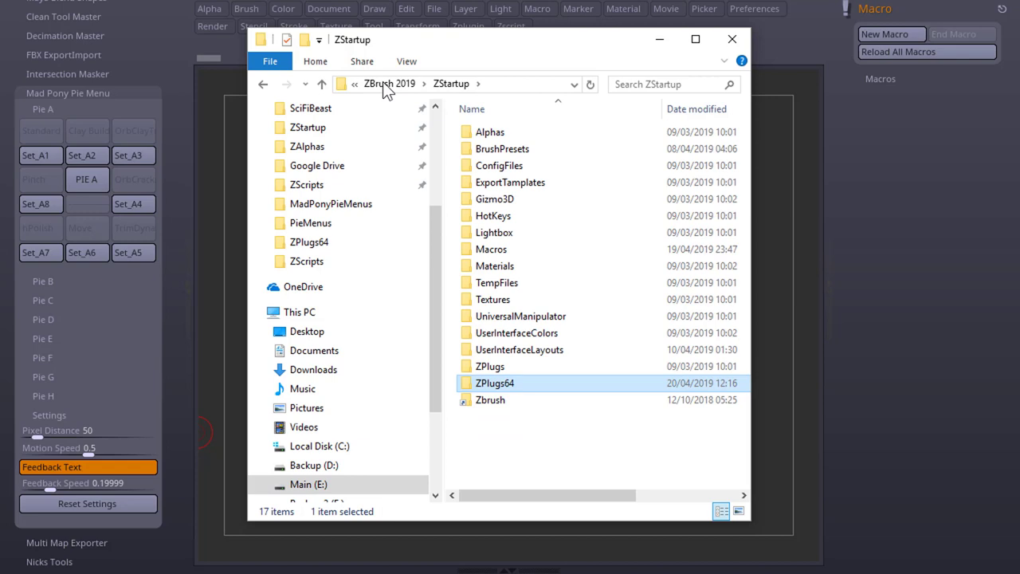
Open the PieMenus folder inside Macros and look through its brush macro and icon files.
double_click(503, 249)
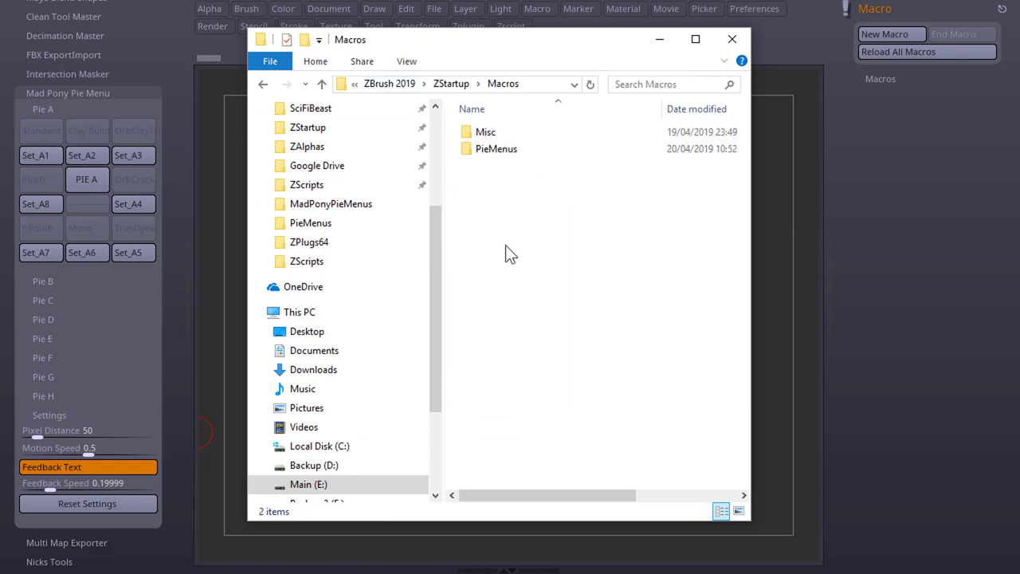
double_click(492, 152)
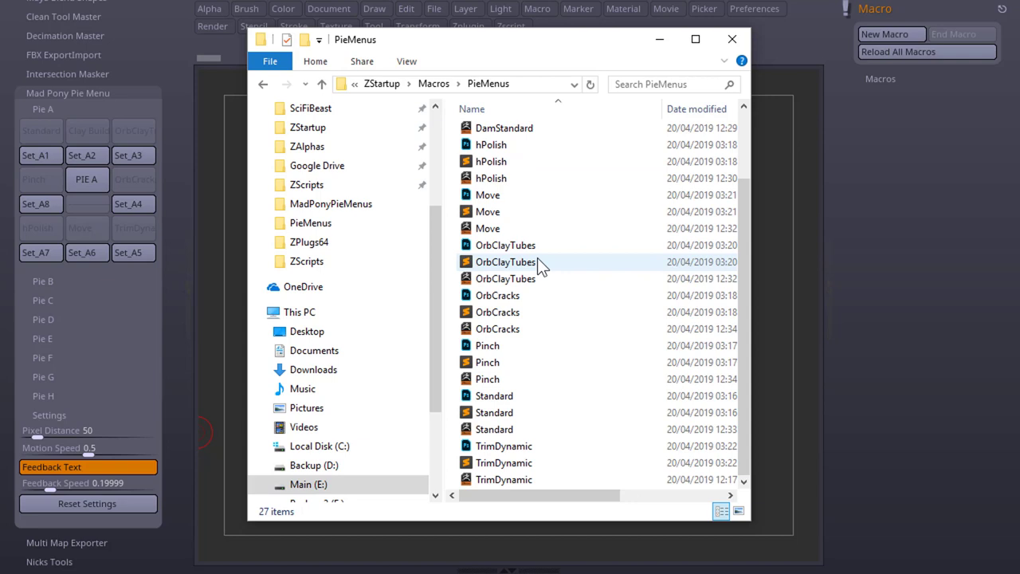
scroll(537, 258, "up", 2)
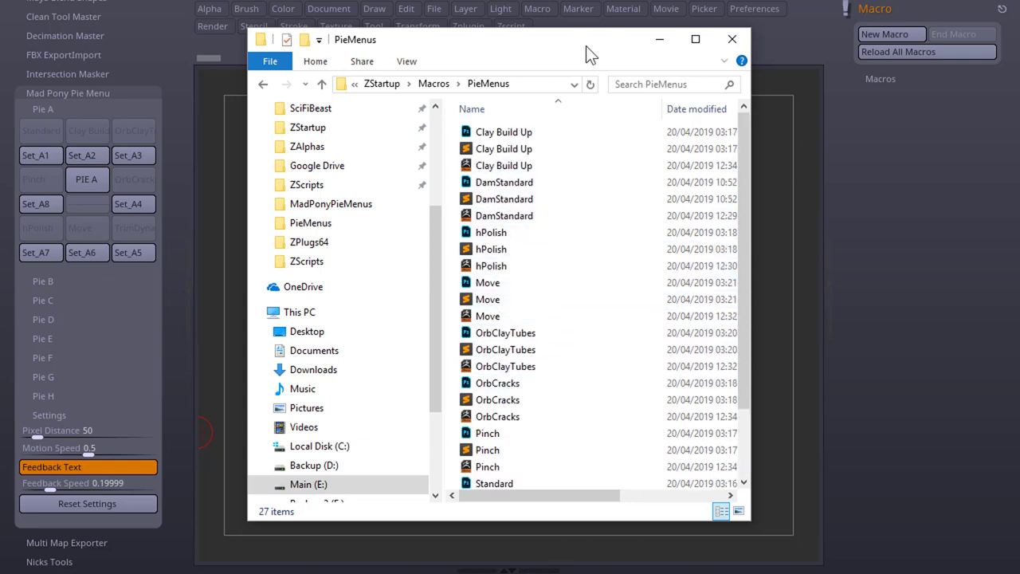
Switch back to ZBrush and expand the PieMenus macro group to show the brush macros alongside the Pie E slots.
left_click(76, 342)
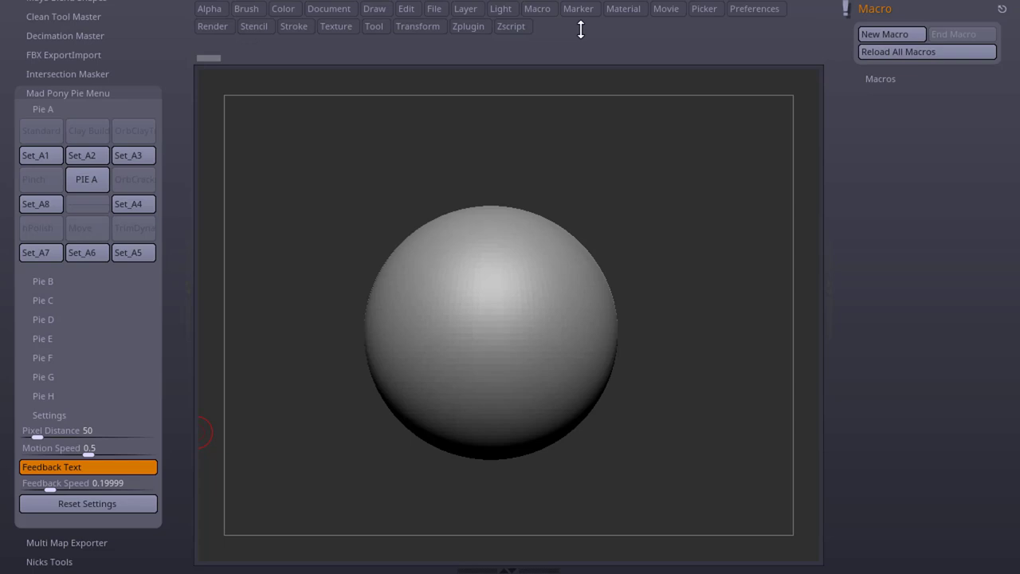
left_click(901, 82)
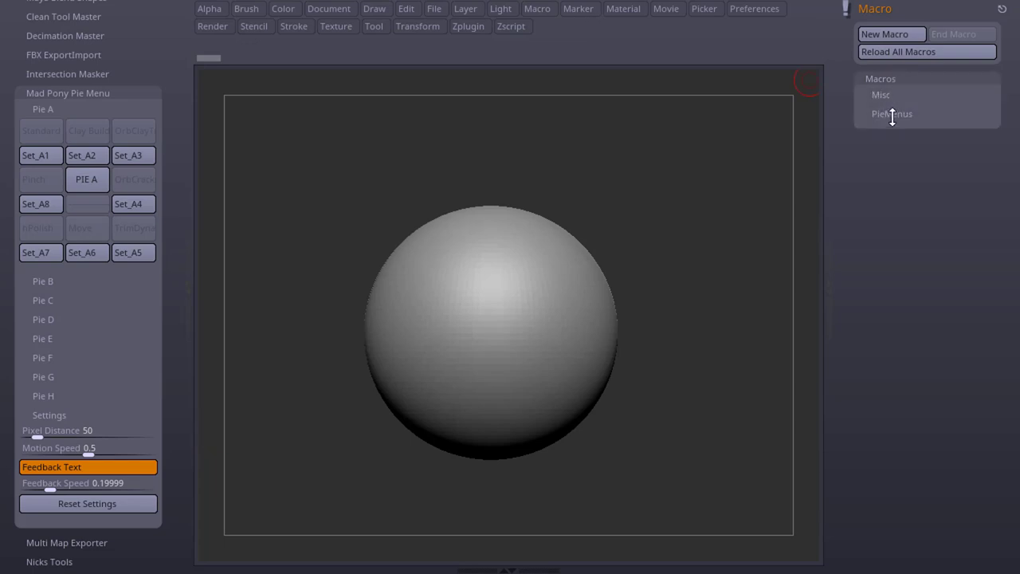
left_click(892, 115)
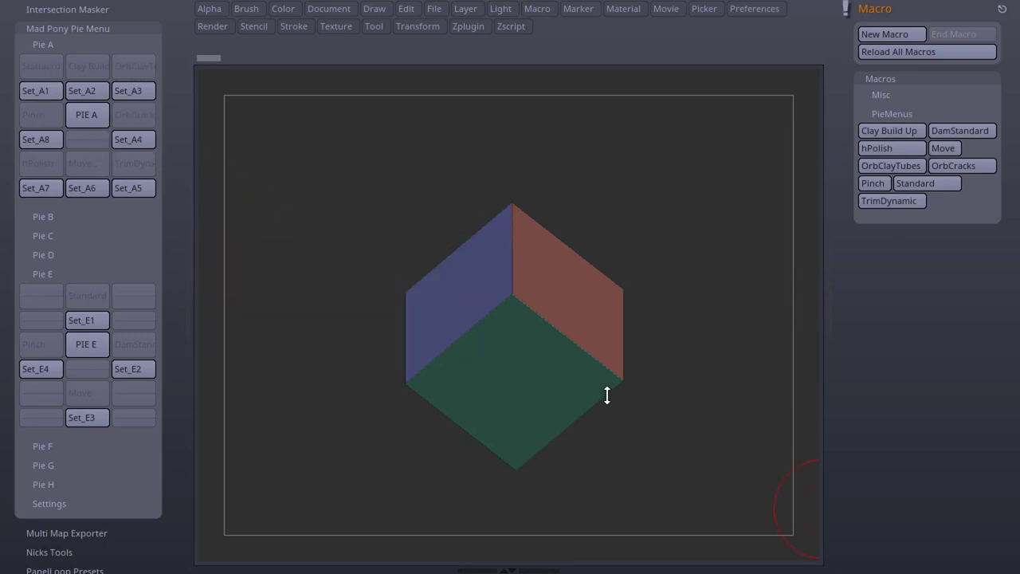
Expand Pie B, select the ZModeler brush and bring up its polygon actions with A Single Poly as the target.
left_click(69, 217)
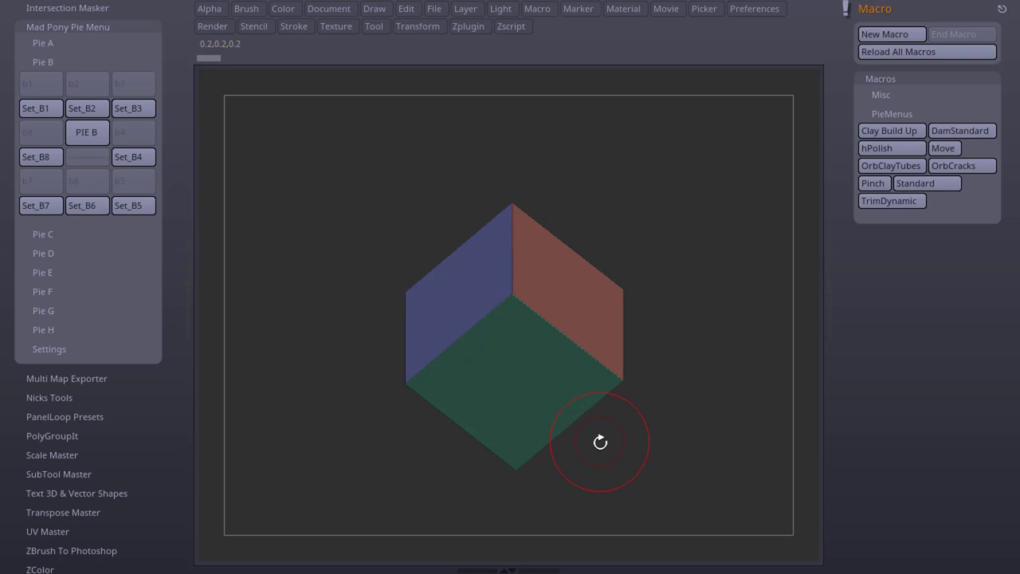
key("b")
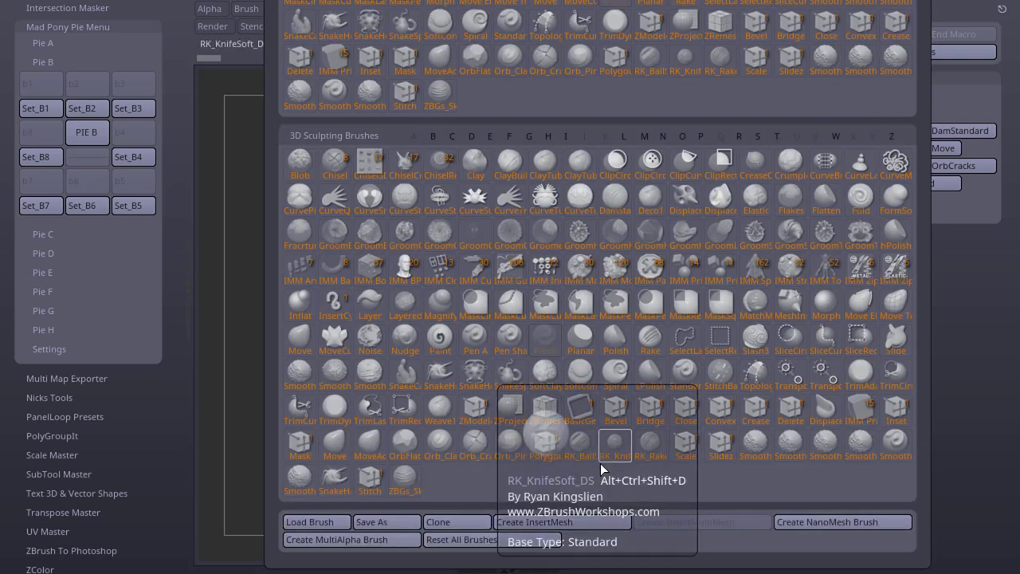
left_click(473, 413)
key("space")
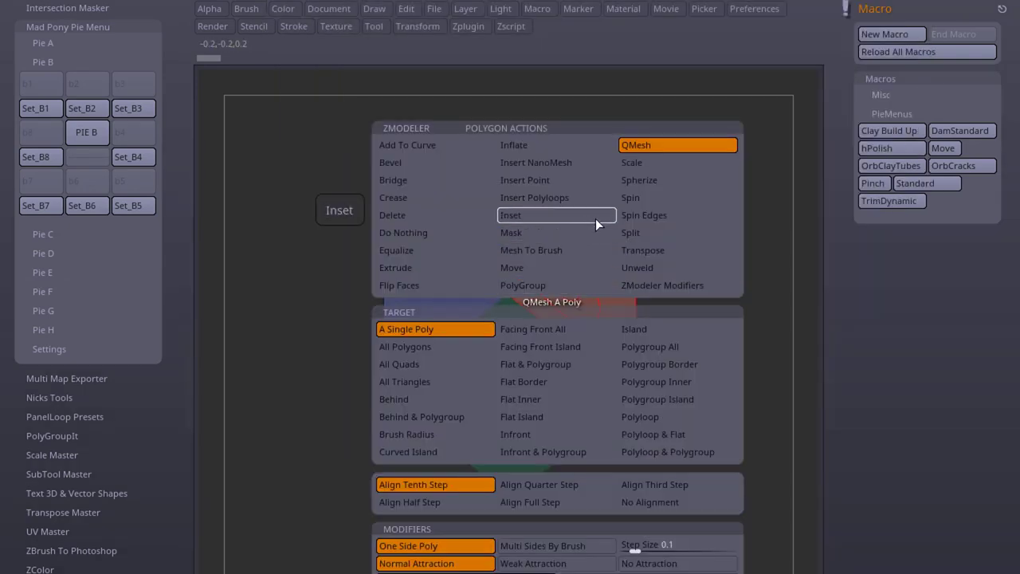
left_click(450, 347)
left_click(450, 329)
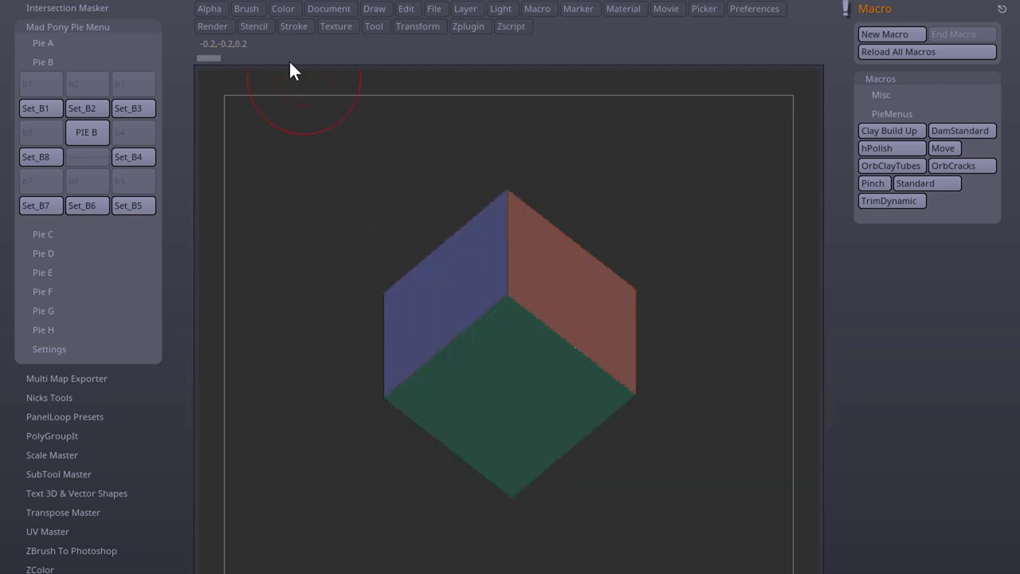
Examine the Brush palette's save option for ZModeler, its polygon actions, and the hotkey assigned to PIE B.
left_click(252, 8)
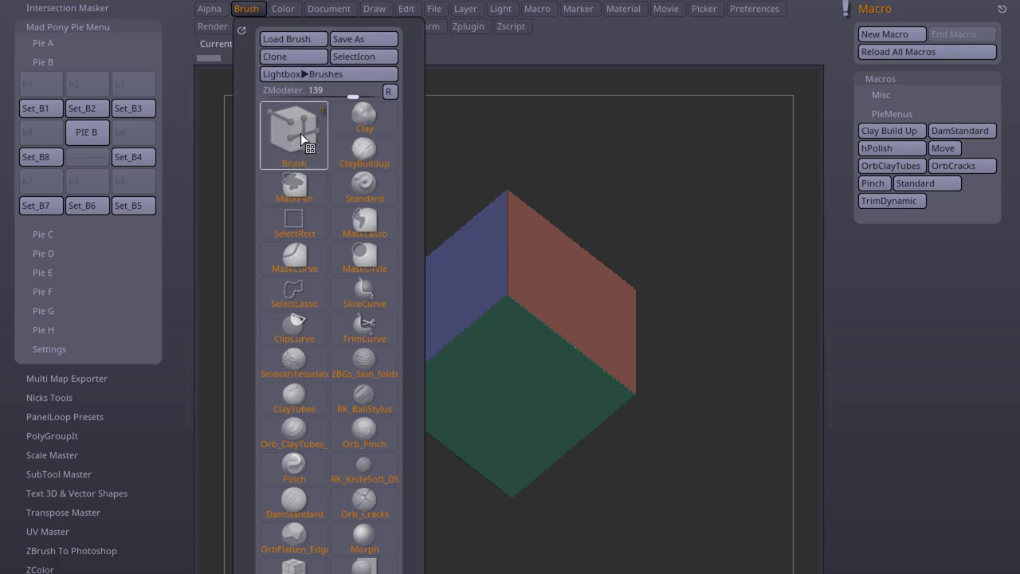
key("space")
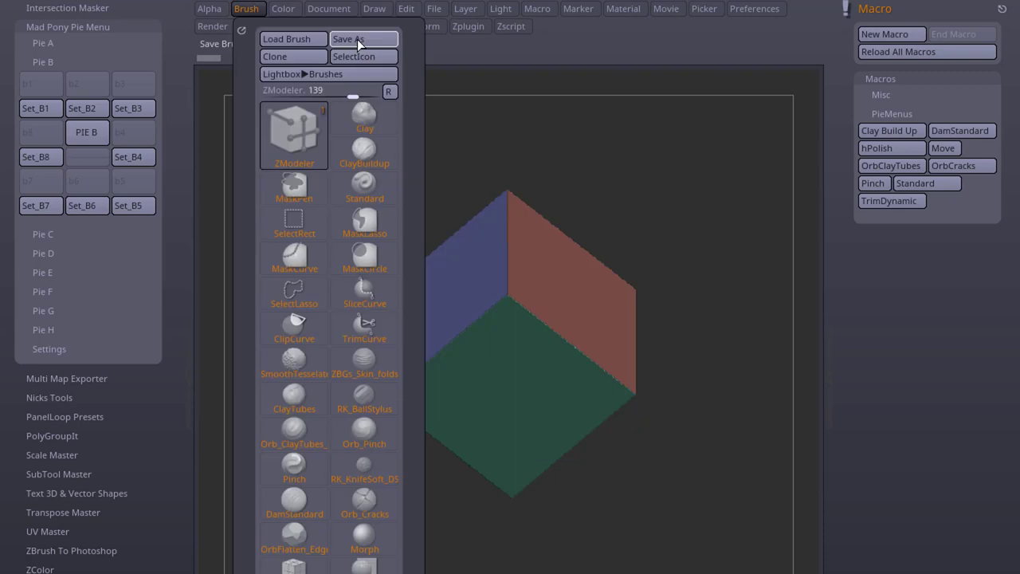
key("space")
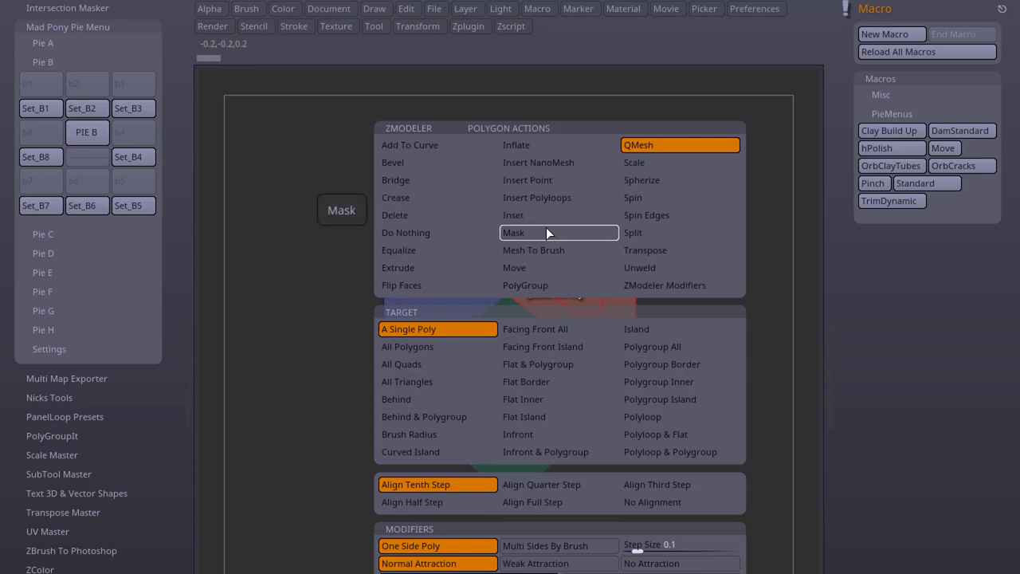
key("b")
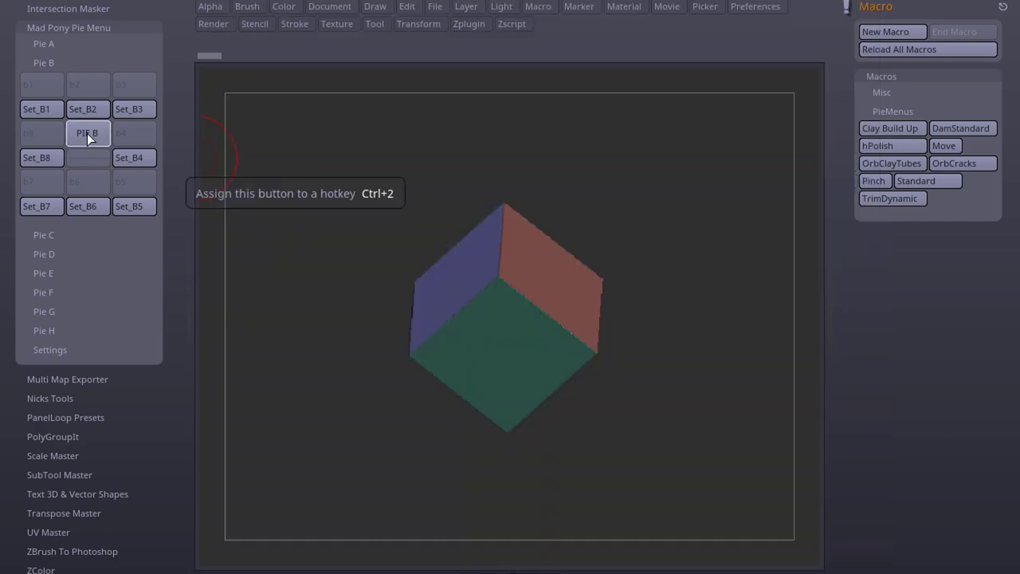
left_click(89, 133)
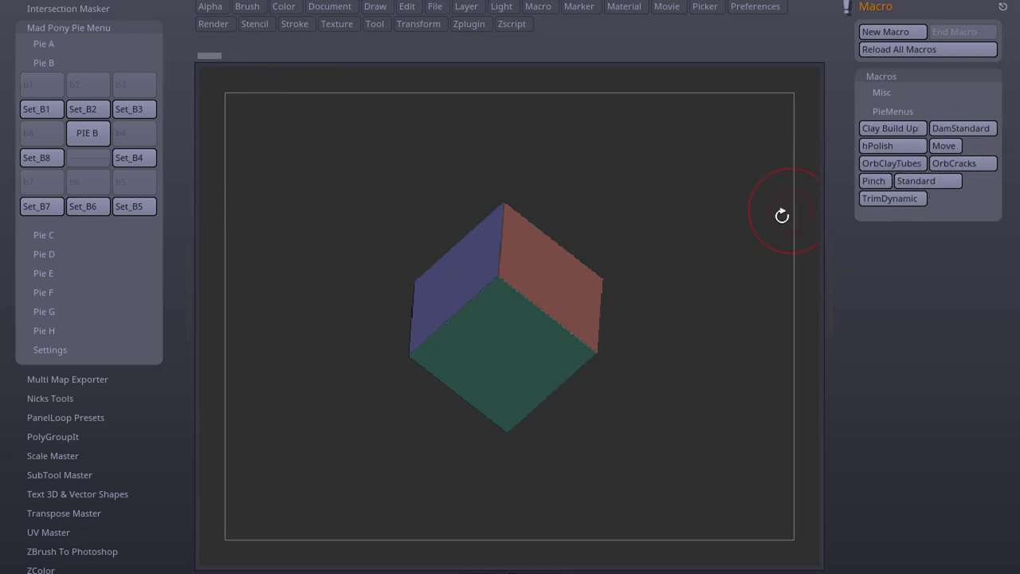
Record a new macro that selects the ZModeler brush.
left_click(891, 32)
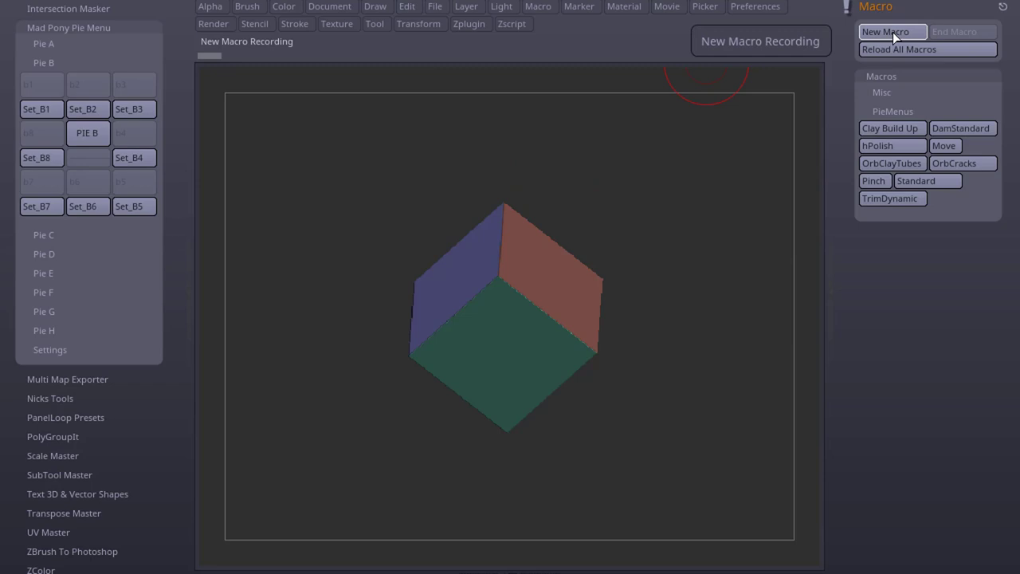
left_click(894, 31)
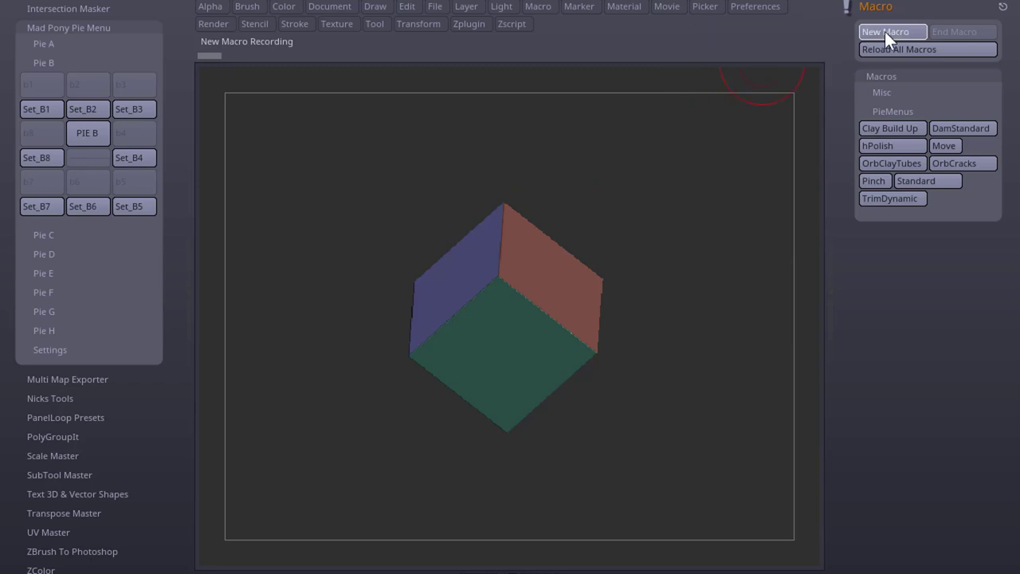
left_click(575, 440)
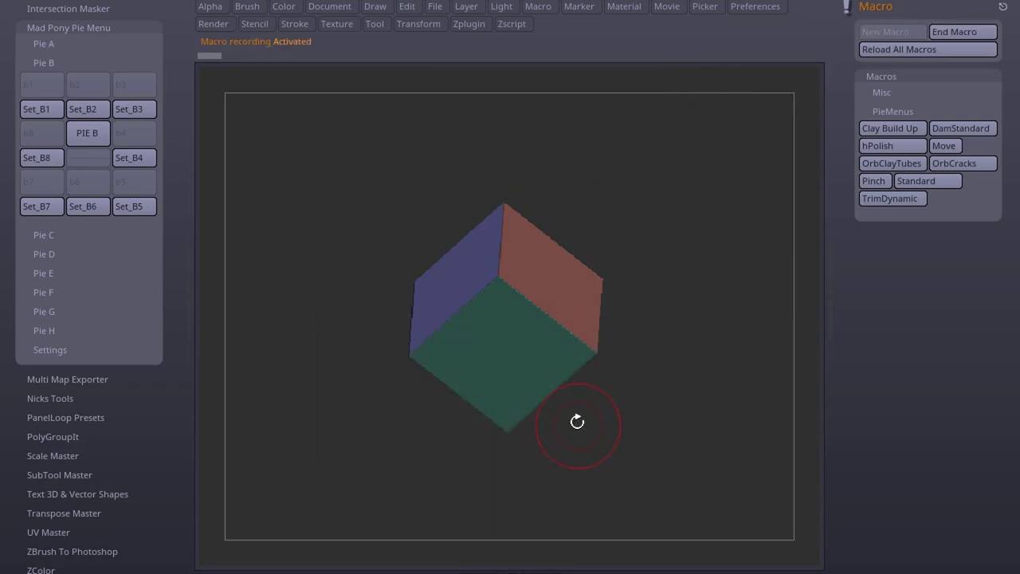
key("b")
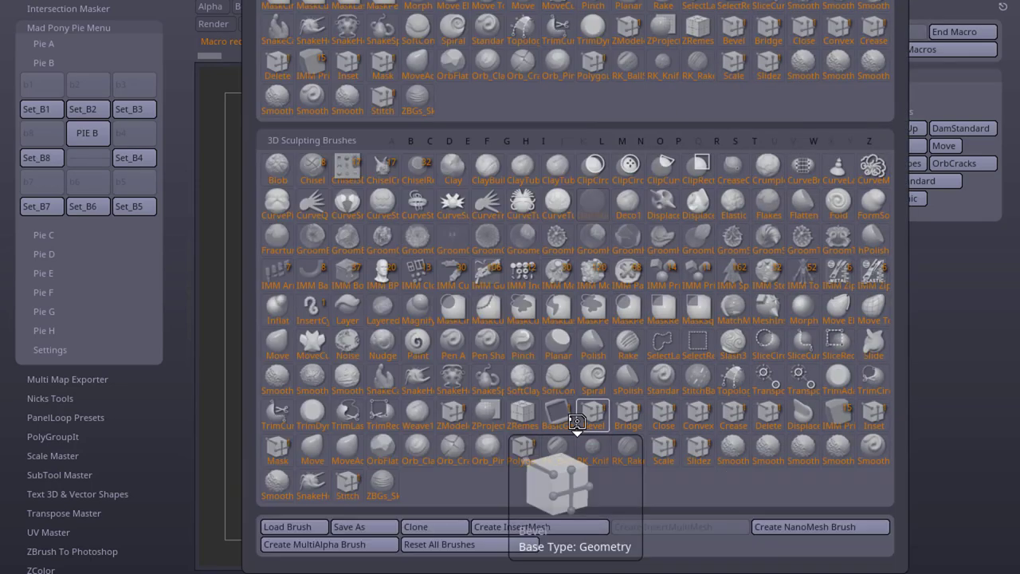
left_click(454, 412)
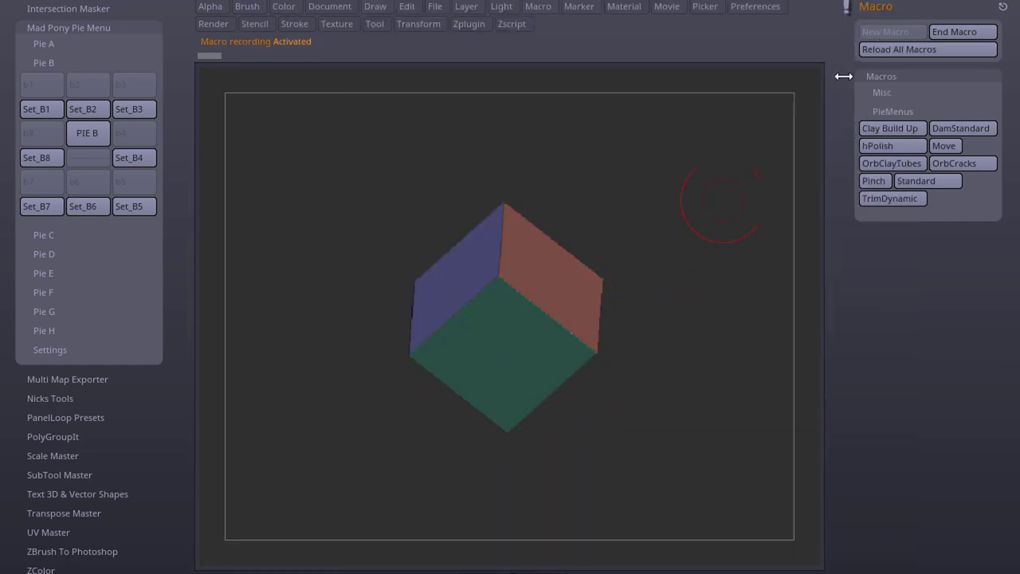
left_click(953, 32)
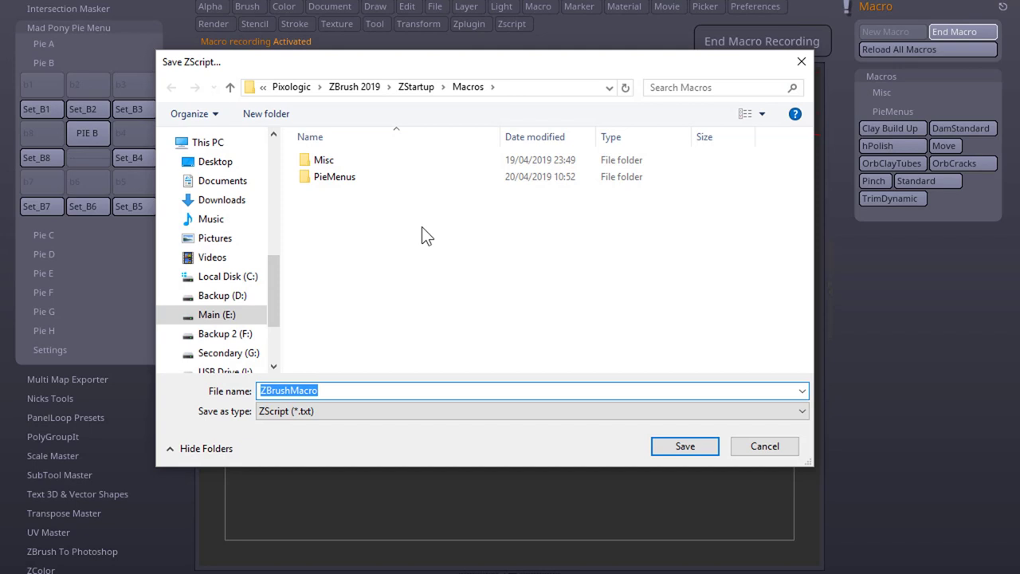
Save the recorded macro in the PieMenus folder as Zmodeller.
left_click(327, 176)
double_click(331, 178)
double_click(345, 391)
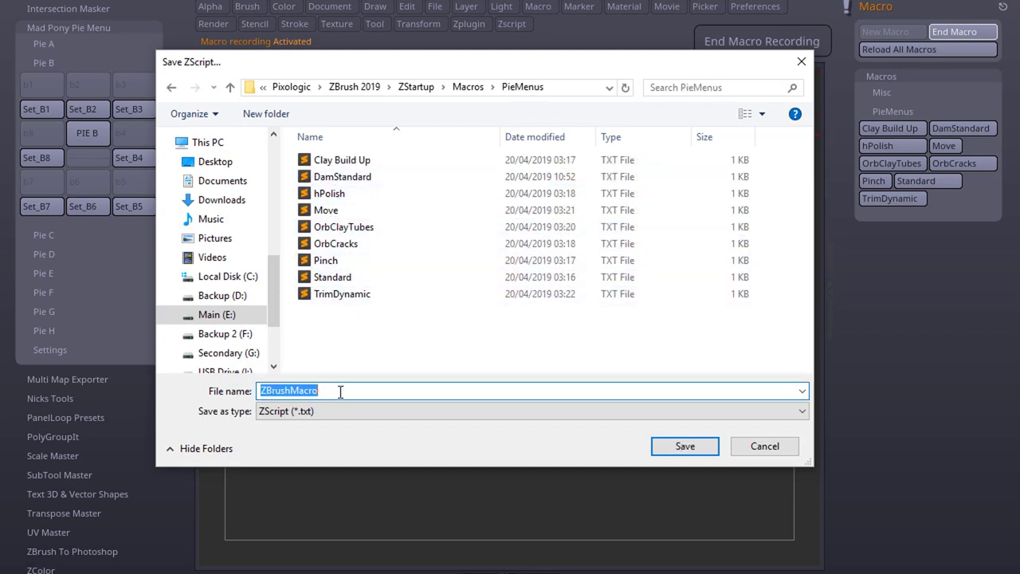
type("Z")
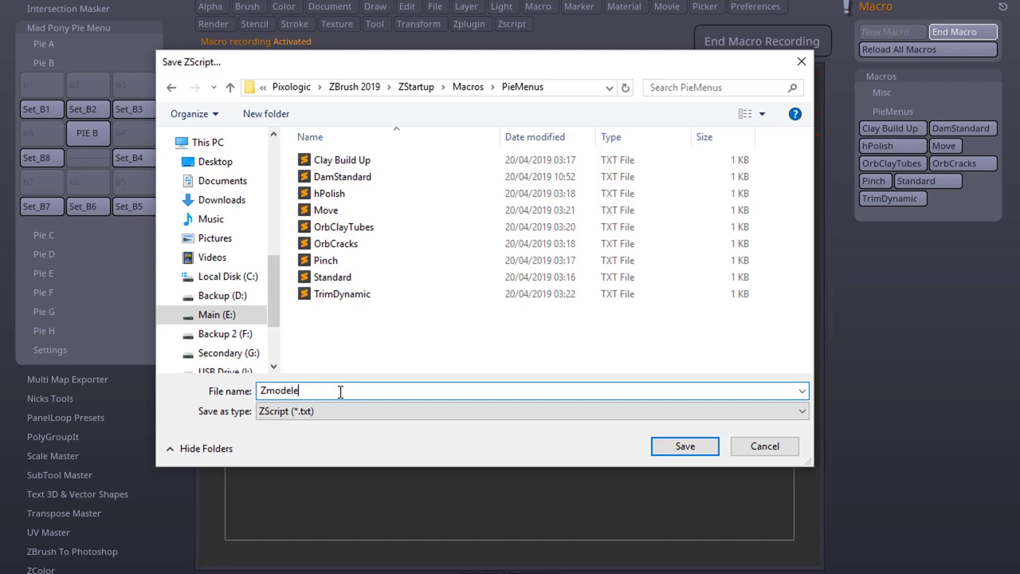
type("modeller")
key("Return")
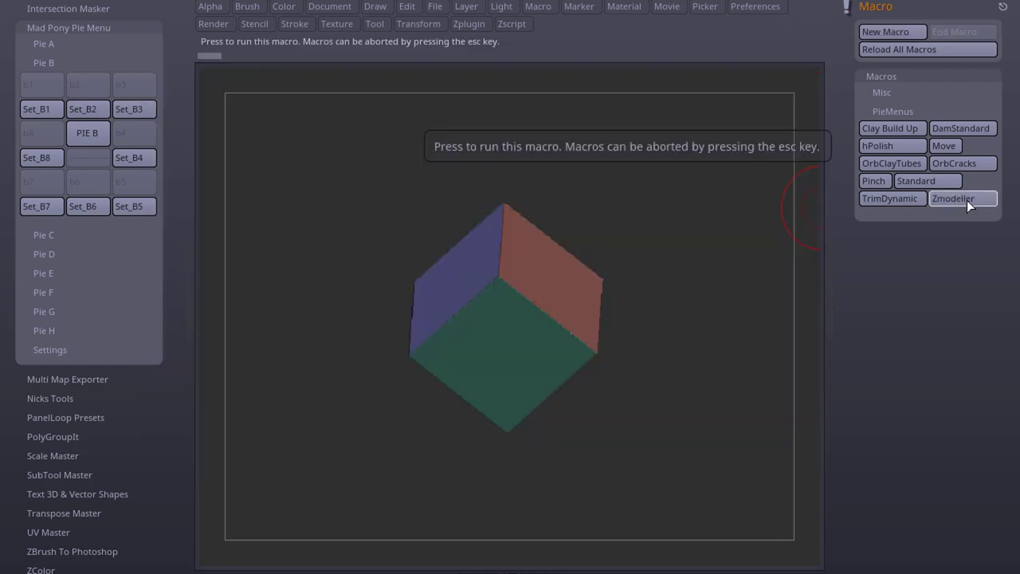
Run the Zmodeller macro to test it, and assign it to slot B1 of Pie B.
left_click(965, 201)
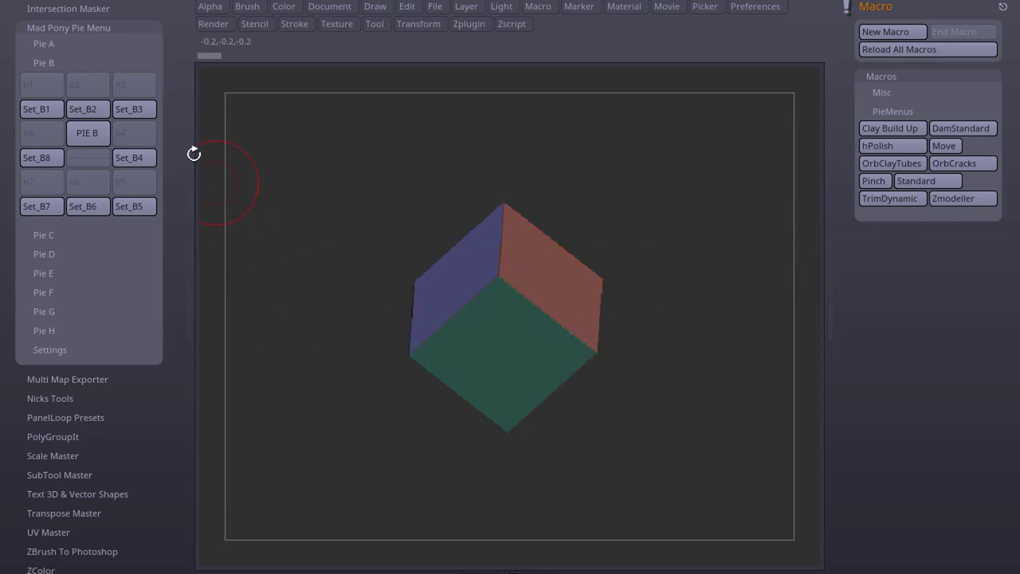
left_click(42, 110)
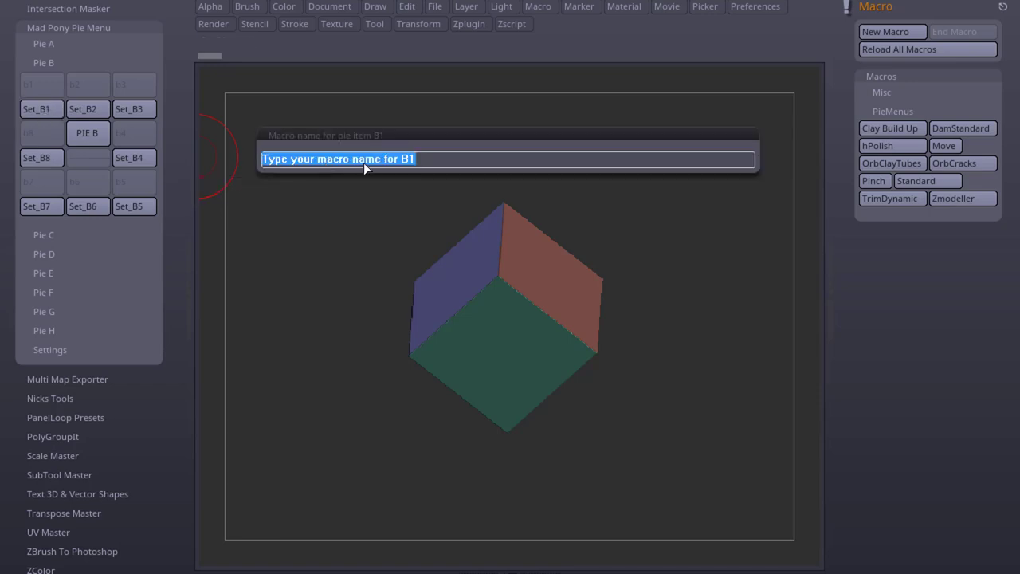
type("Zmodeller")
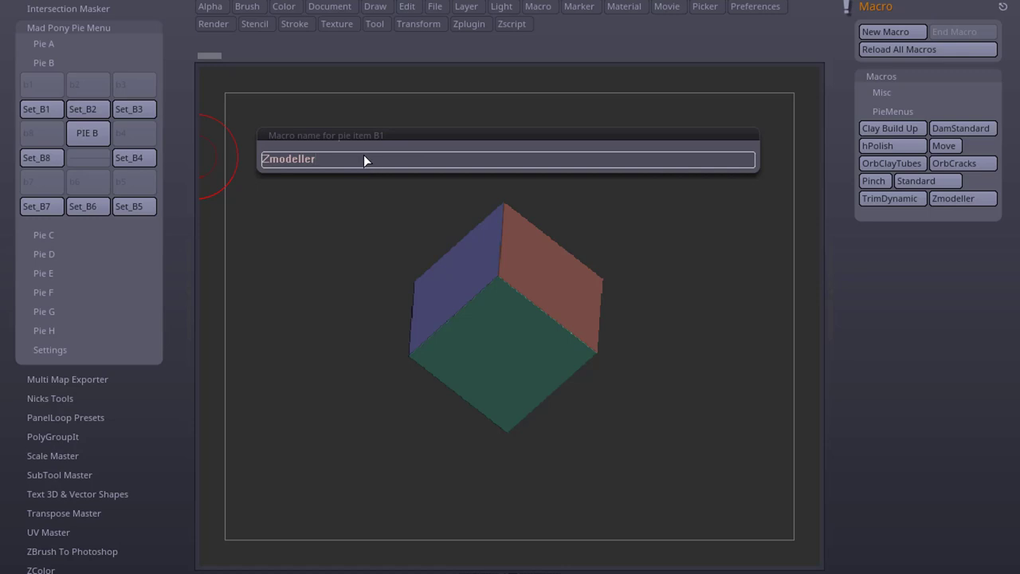
key("Return")
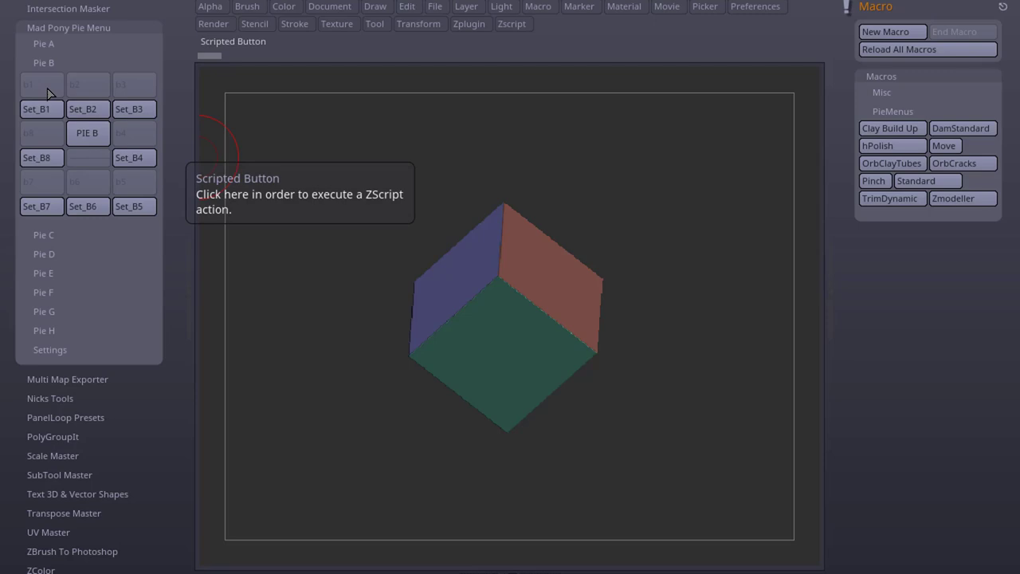
Switch to the ClayBuildup brush and test Pie B by choosing Zmodeller from it.
left_click(47, 93)
left_click(963, 373)
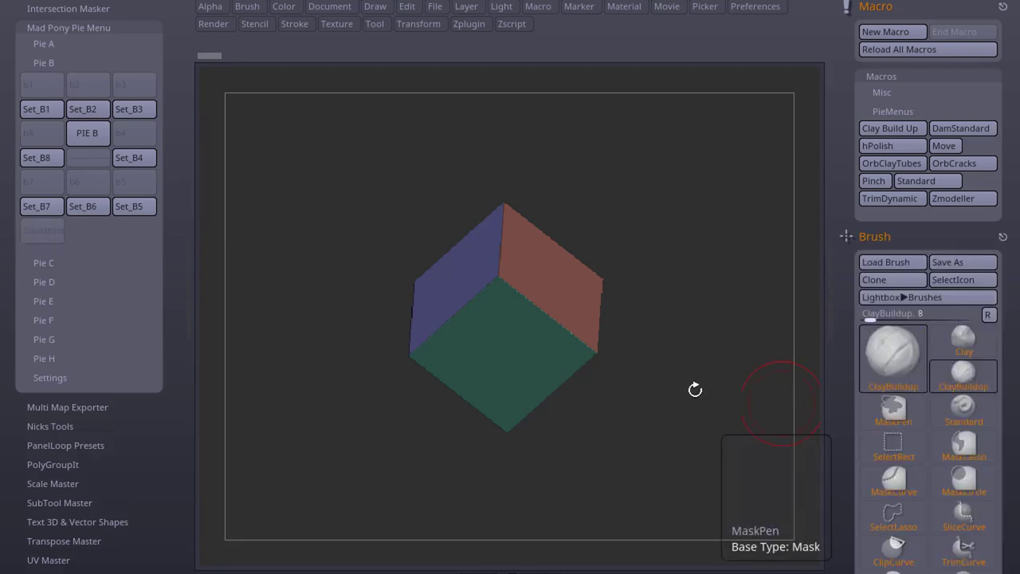
left_click(88, 133)
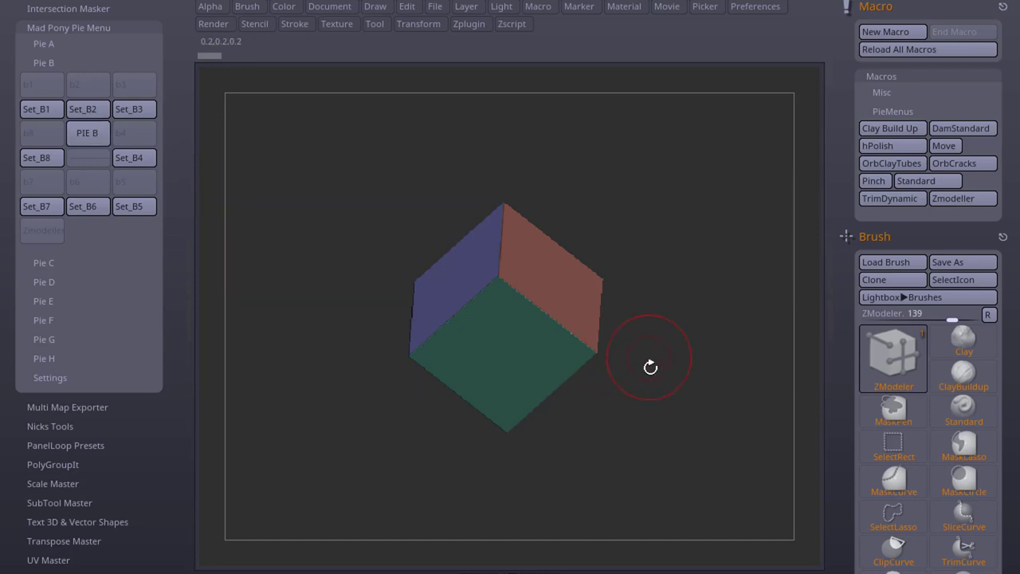
key("ctrl+2")
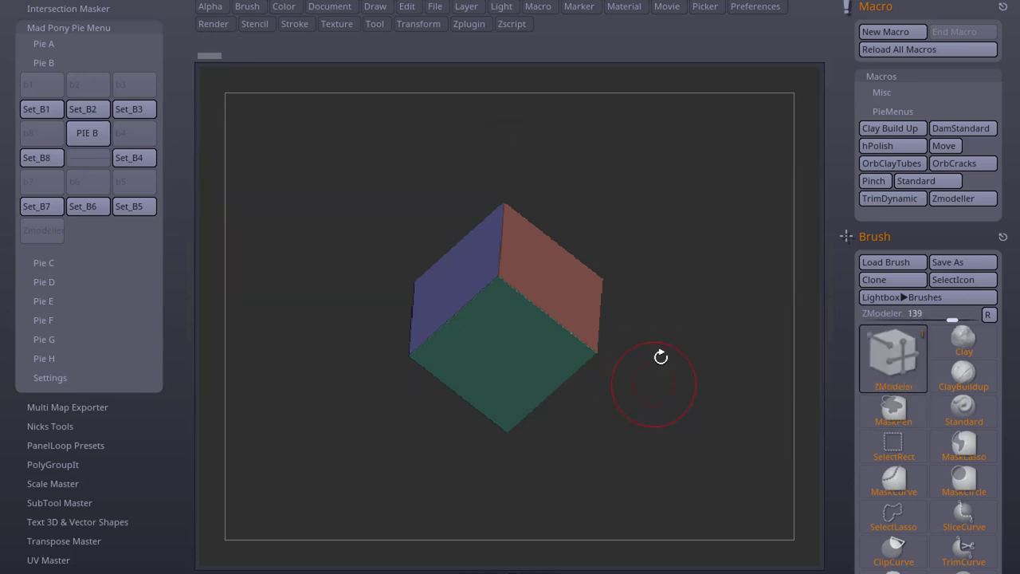
key("ctrl+2")
type("Z")
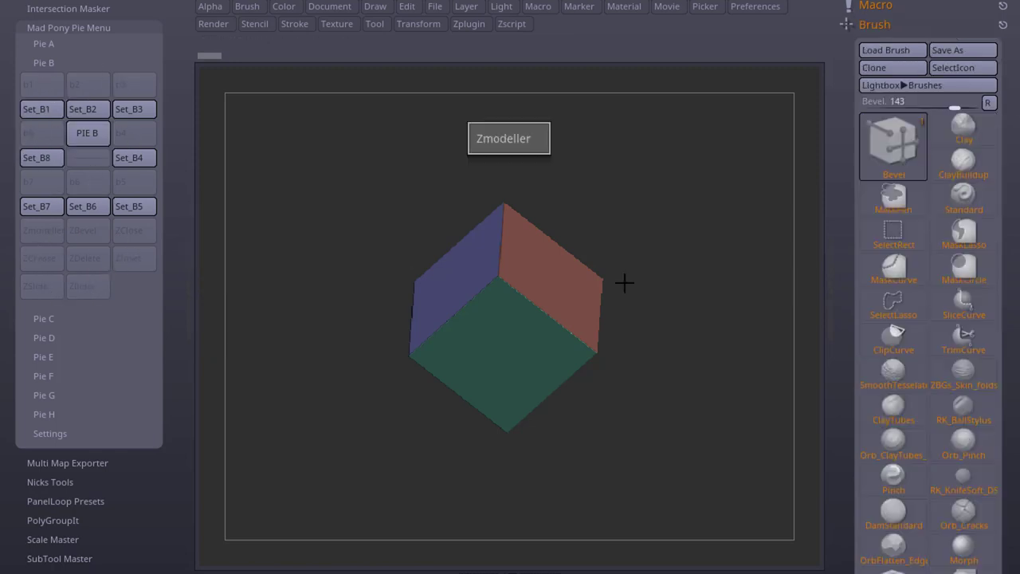
Extrude green blocks from the cube with ZModeler, switching between its actions through Pie B.
left_click_drag(558, 287, 616, 236)
left_click_drag(605, 311, 629, 359)
left_click_drag(718, 358, 723, 414)
key("2")
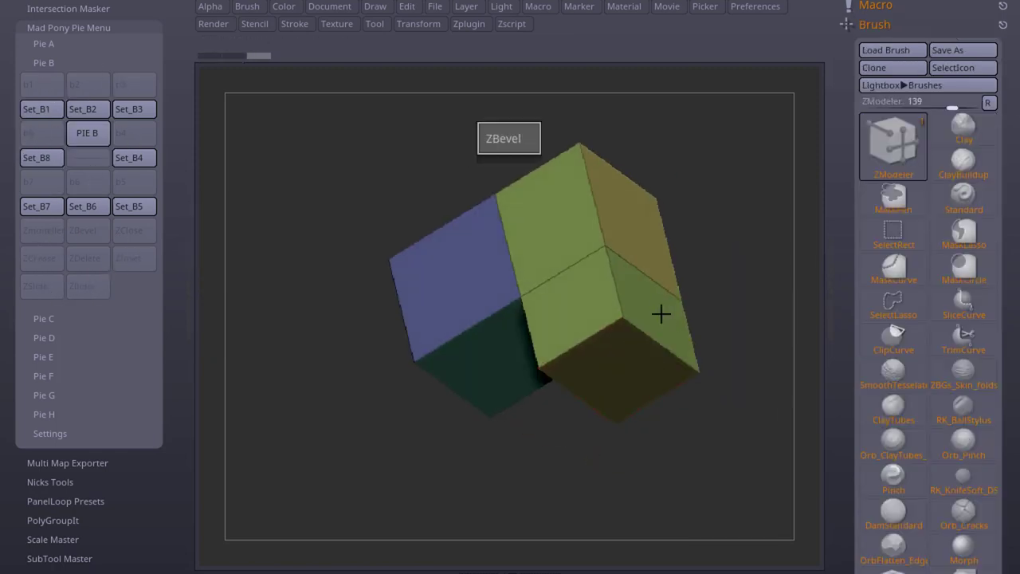
left_click_drag(618, 314, 628, 360)
key("1")
right_click_drag(570, 296, 613, 375)
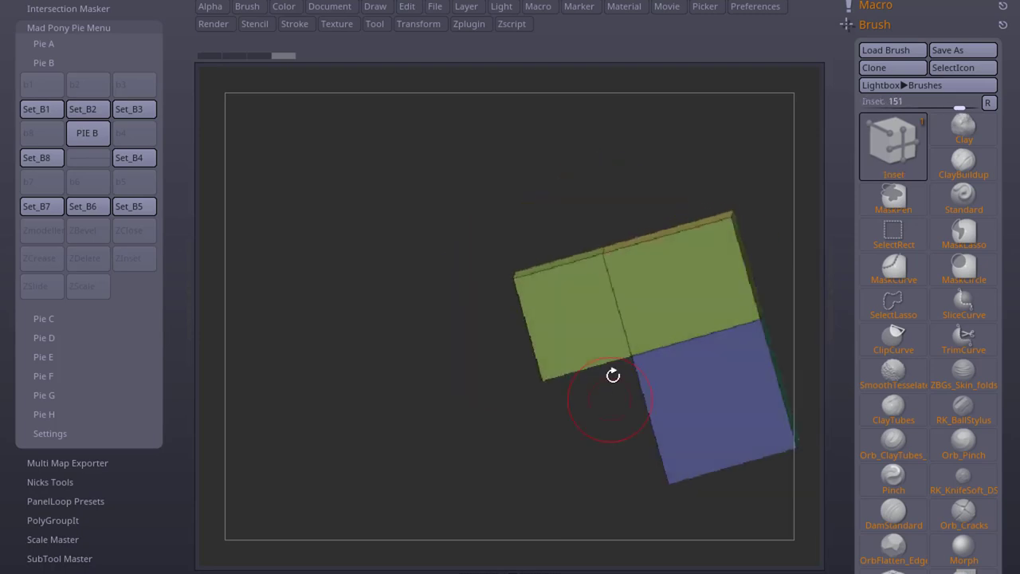
Inset and extrude faces of the green blocks, switching among Inset, ZModeler and Slide through Pie B.
mouse_move(679, 294)
left_mouse_down()
mouse_move(717, 283)
mouse_move(662, 267)
left_mouse_up()
key("1")
mouse_move(565, 175)
left_mouse_down()
mouse_move(630, 223)
mouse_move(666, 120)
left_mouse_up()
key("2")
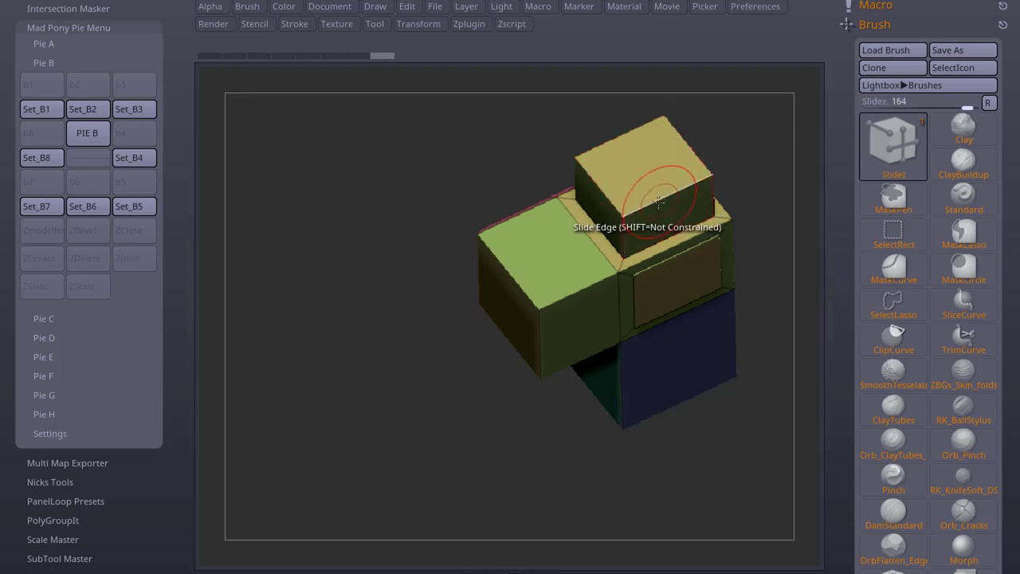
mouse_move(519, 217)
left_mouse_down()
mouse_move(502, 256)
mouse_move(467, 303)
mouse_move(448, 309)
left_mouse_up()
key("1")
mouse_move(448, 319)
right_mouse_down()
mouse_move(503, 407)
mouse_move(715, 208)
mouse_move(678, 263)
right_mouse_up()
left_click_drag(660, 315, 699, 334)
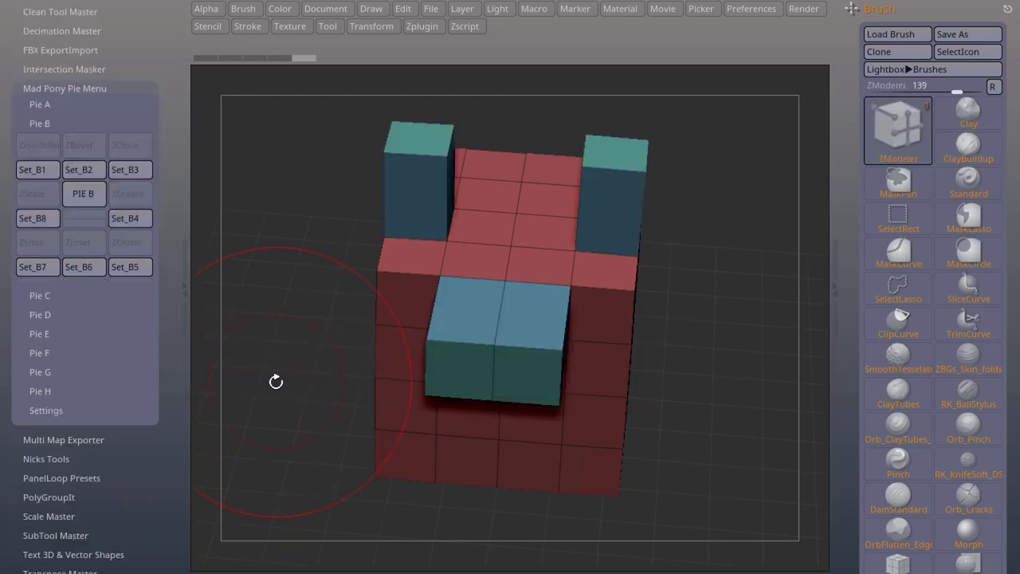
Expand the pie menu plugin's Settings and set Feedback Text to on.
left_click(103, 409)
left_click(111, 313)
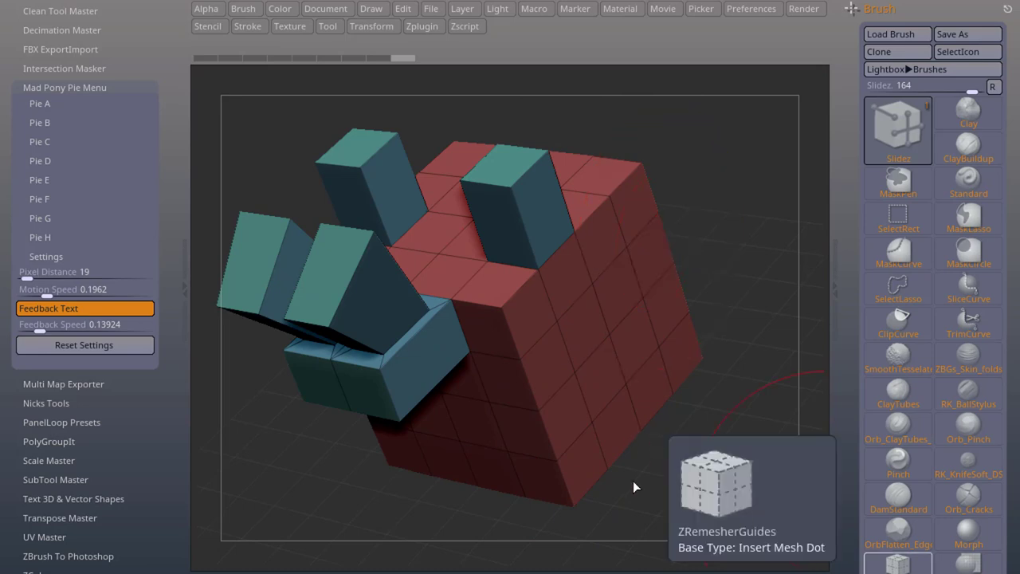
left_click_drag(633, 481, 635, 480)
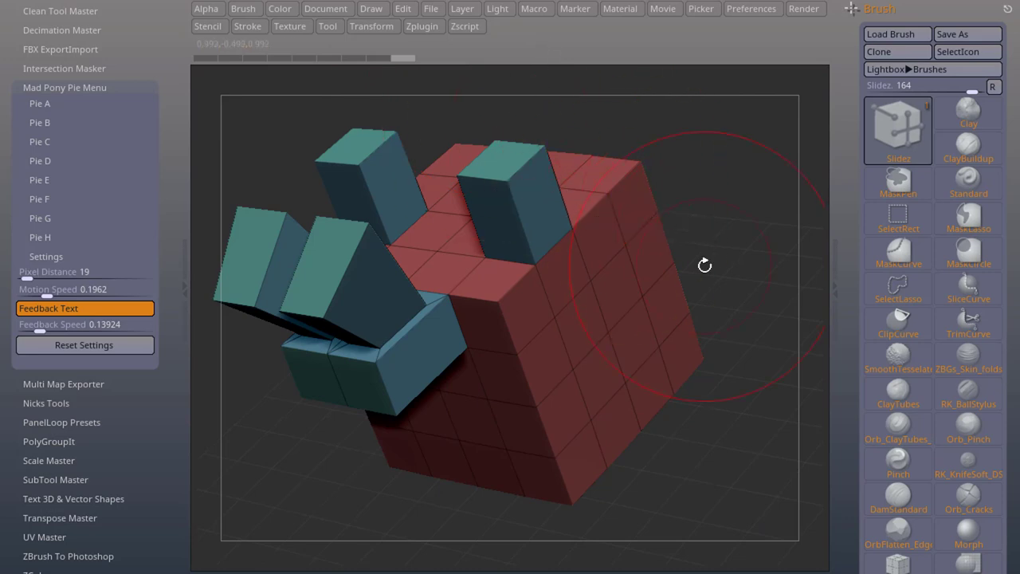
Expand Pie G to show its four empty slots, and view the block model from several angles.
left_click(74, 215)
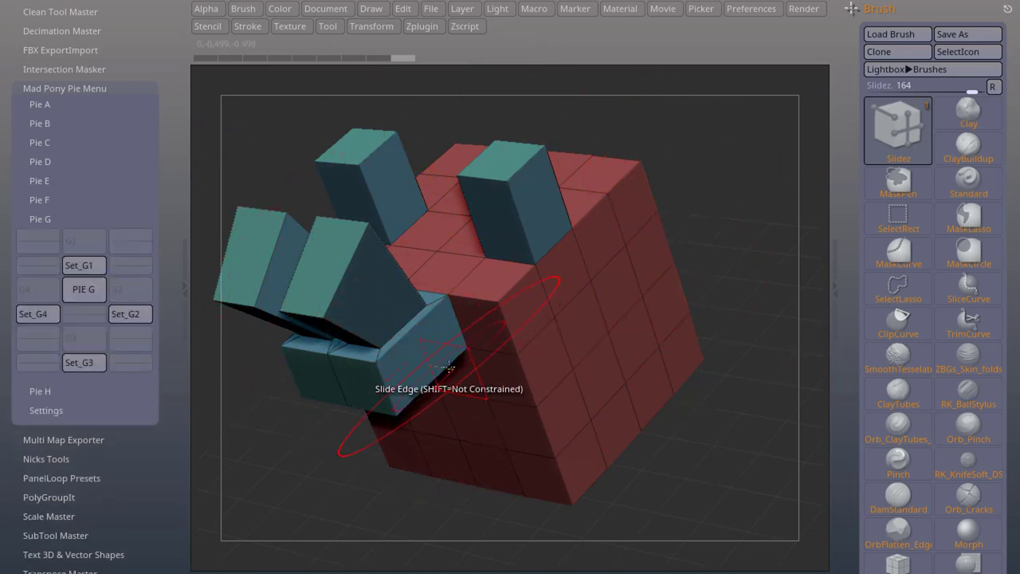
left_click_drag(757, 394, 715, 396)
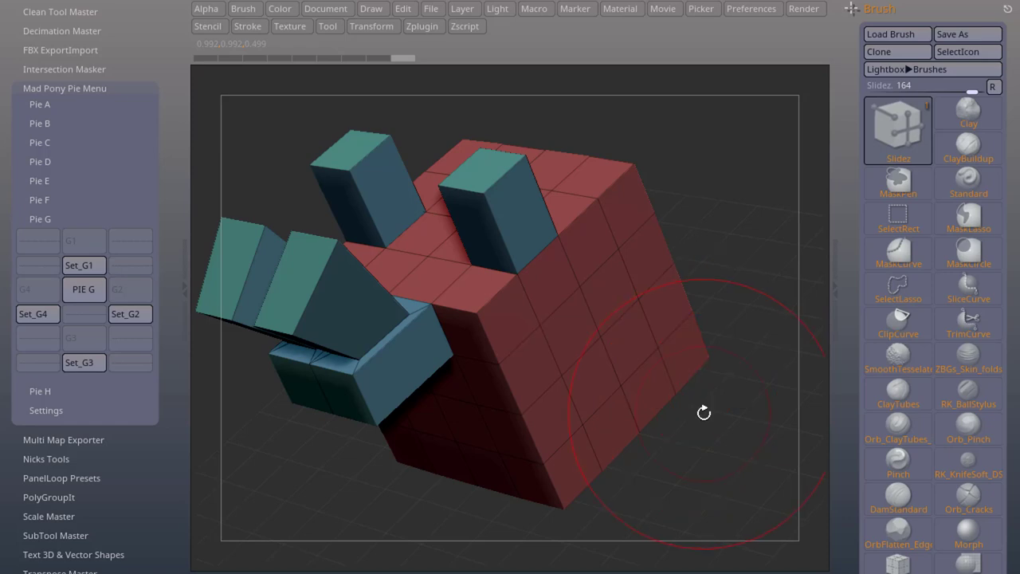
left_click_drag(706, 421, 729, 387)
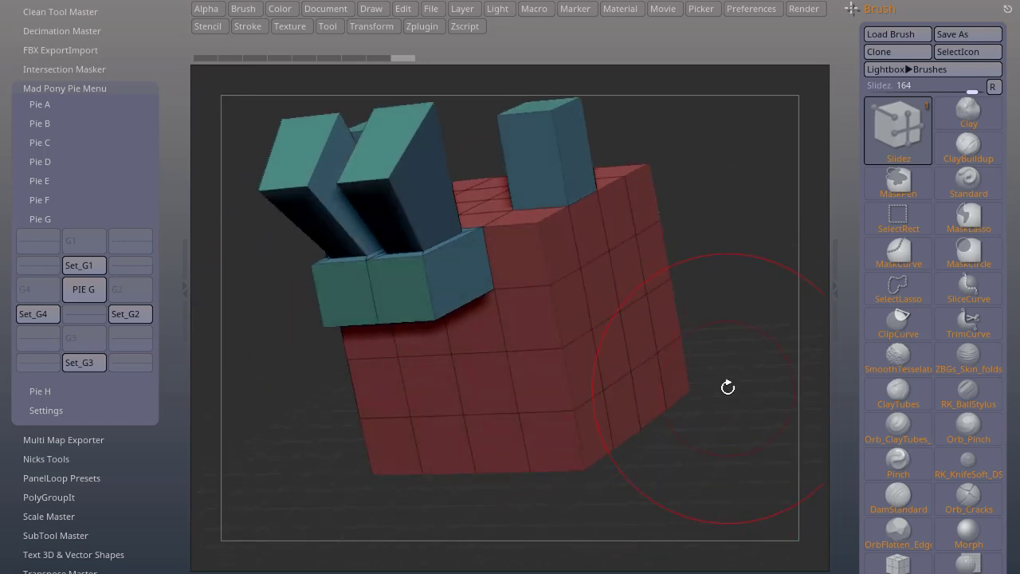
left_click_drag(728, 359, 695, 412)
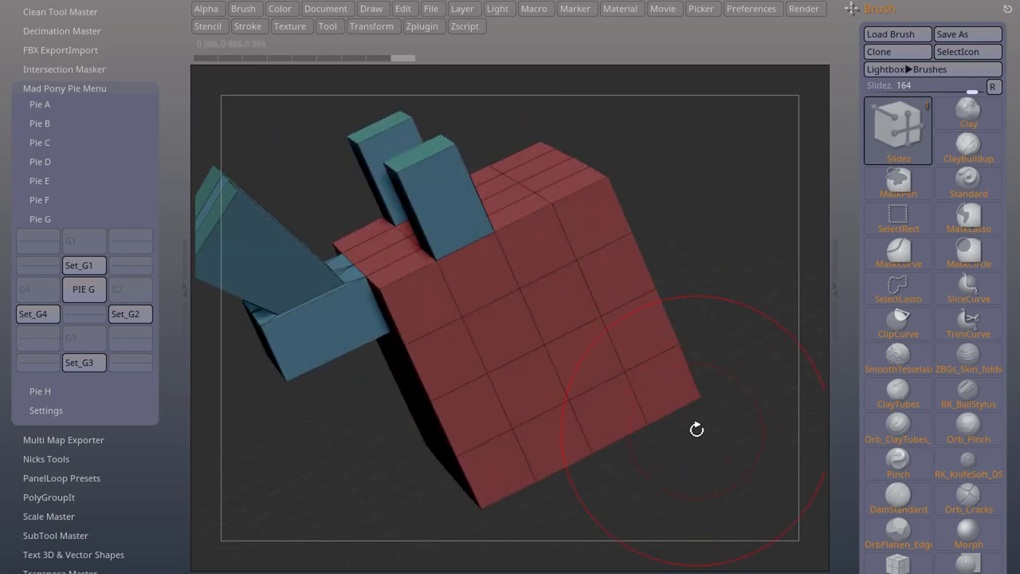